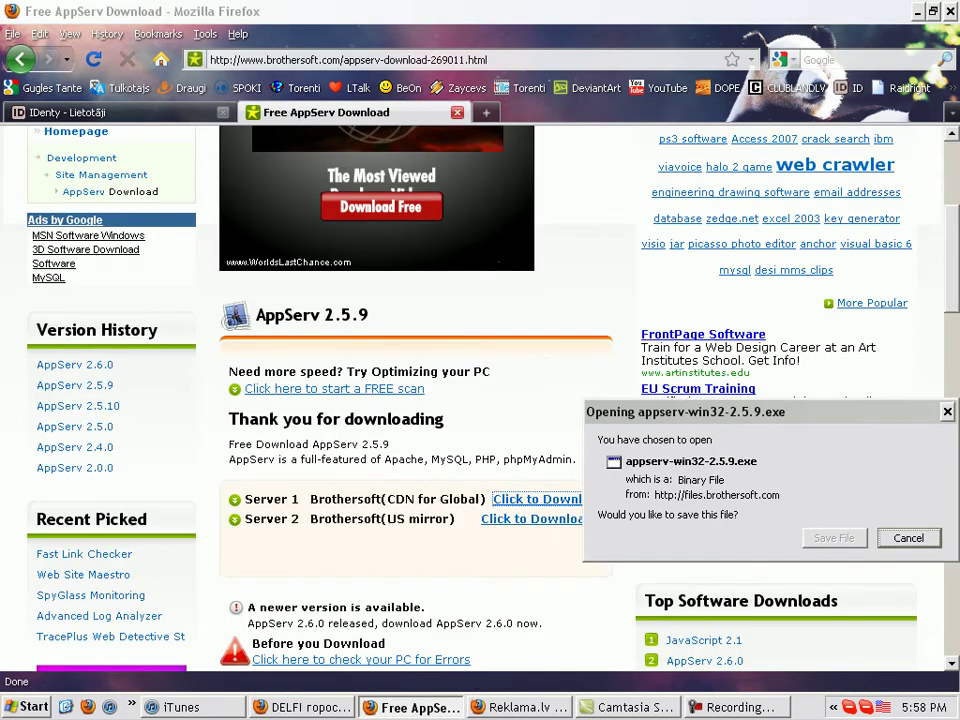
Save appserv-win32-2.5.9.exe to disk and close the AppServ download tab
key(Return)
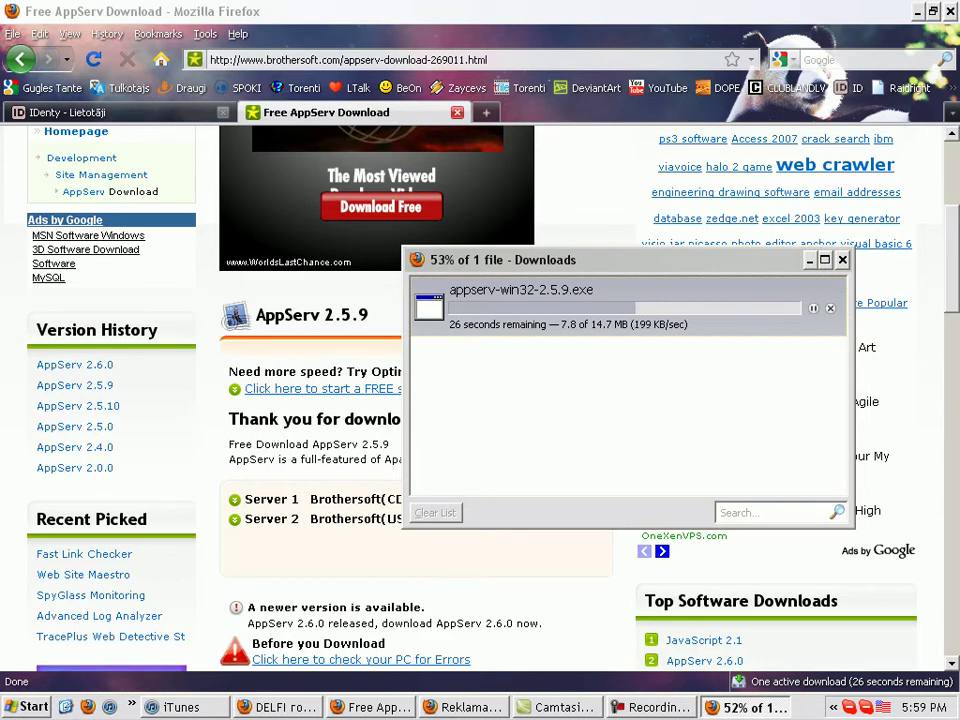
click(457, 112)
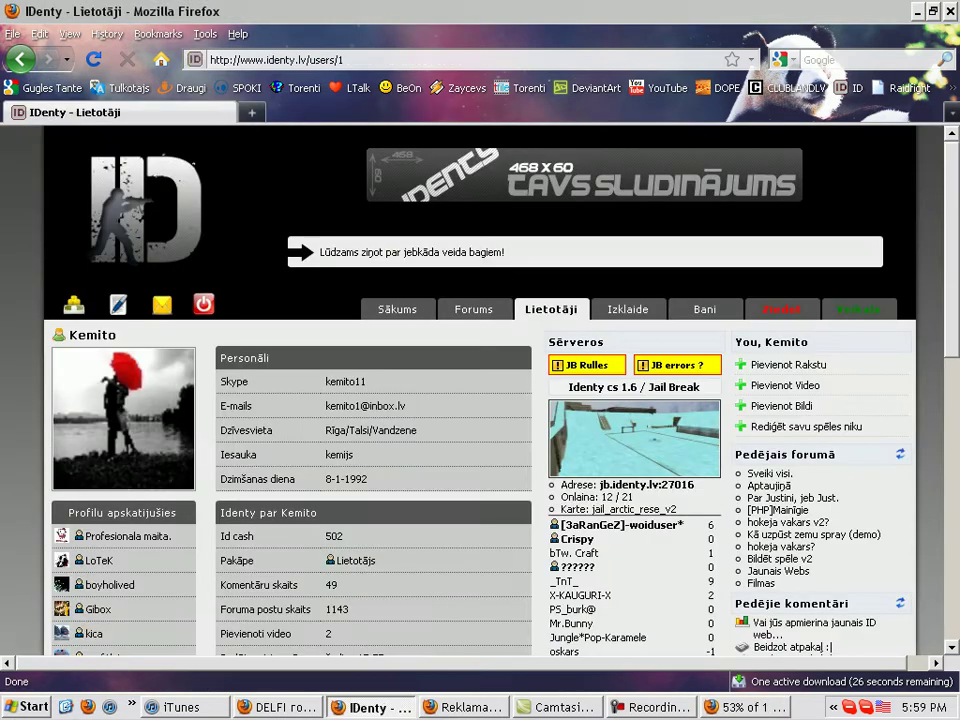
Minimize and restore Firefox, select the site part of the address, then minimize again
scroll(480, 400, down, 8)
scroll(480, 400, up, 10)
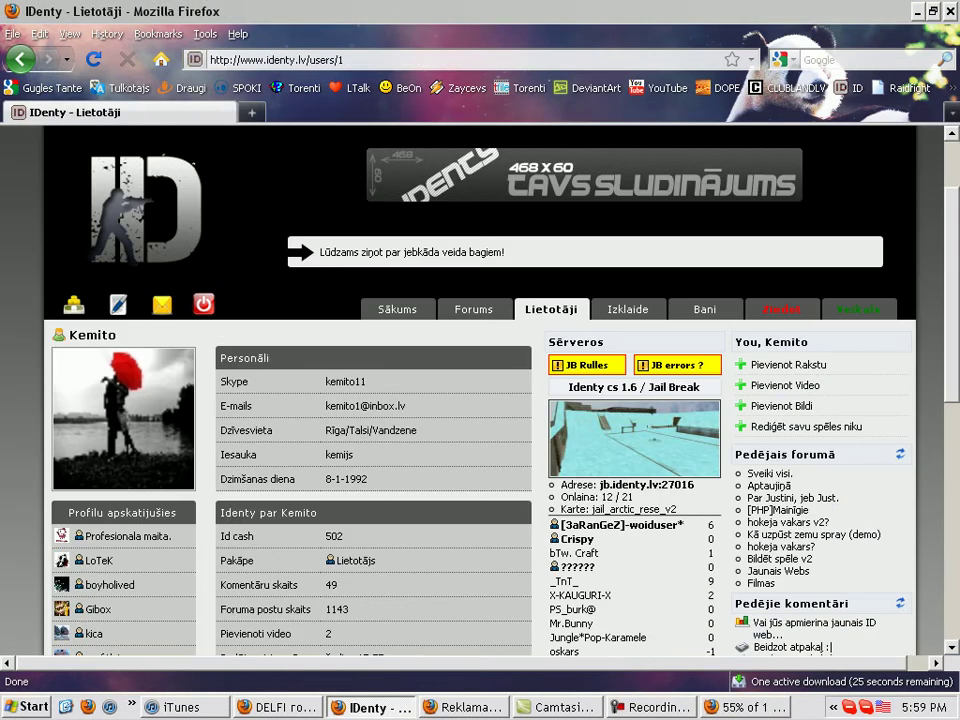
click(916, 10)
click(372, 707)
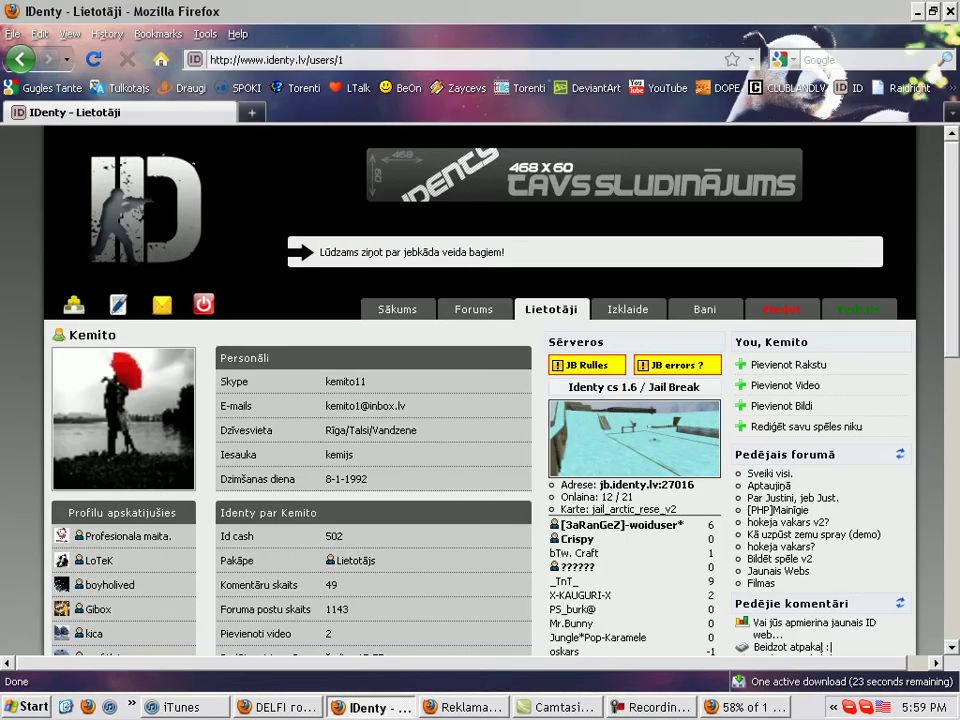
drag(210, 59, 291, 59)
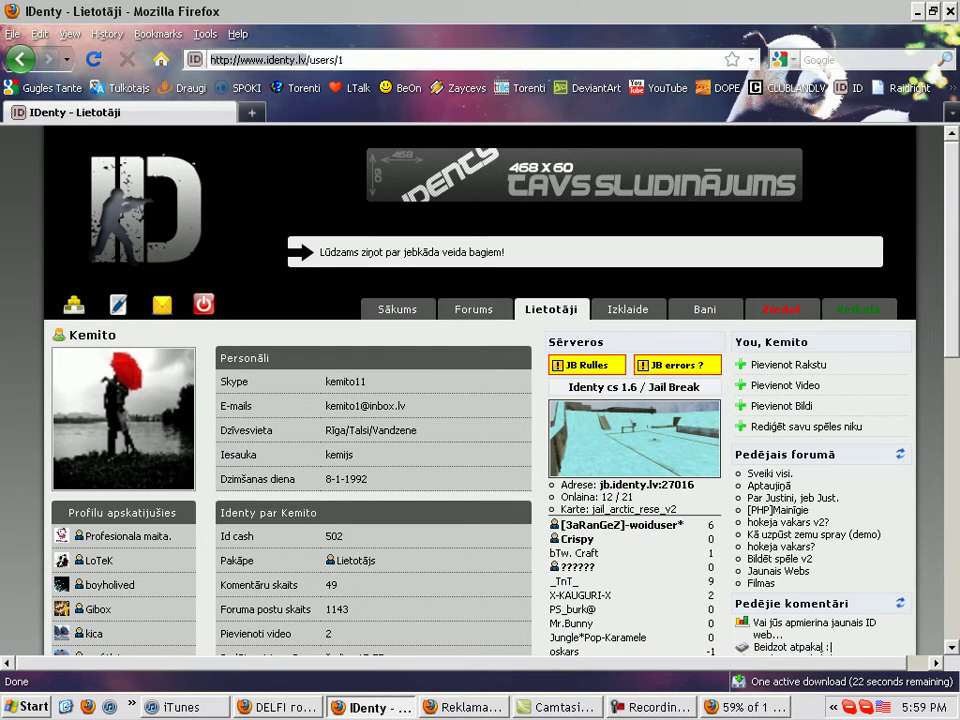
click(913, 11)
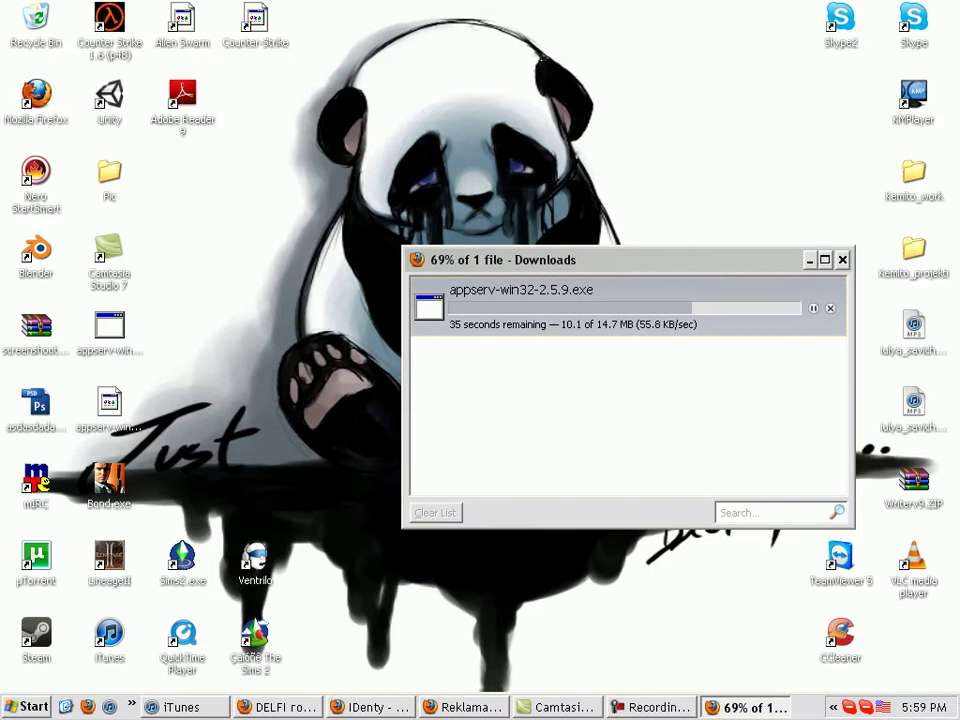
Switch back to Firefox to check the appserv-win32-2.5.9.exe download progress
key(alt+Tab)
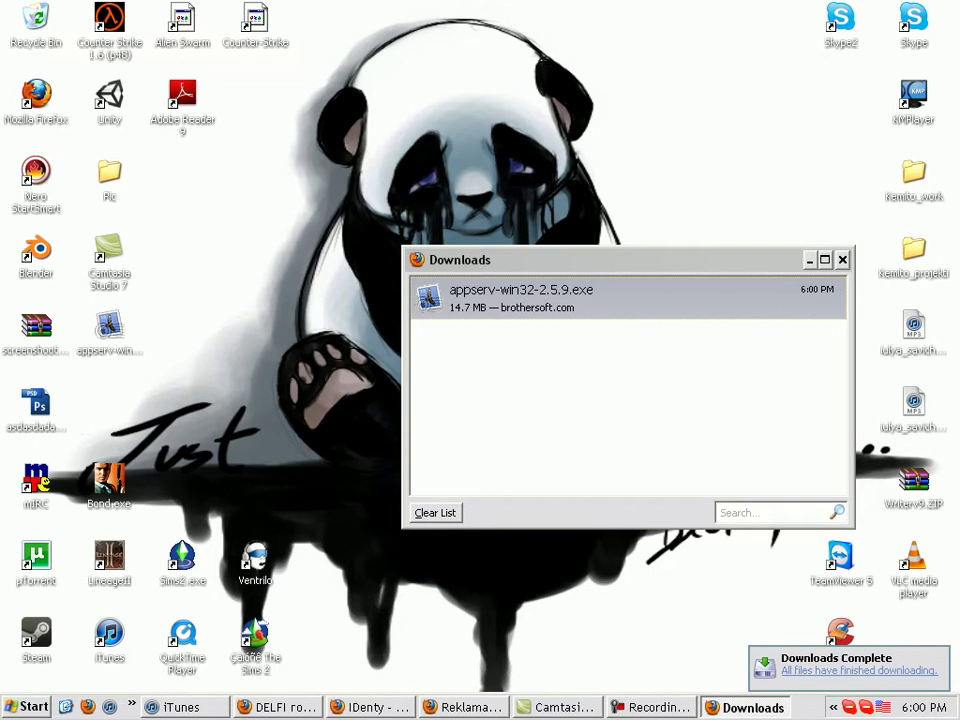
Run the downloaded installer, agree to reinstall over the old version, and accept C:\AppServ
key(Return)
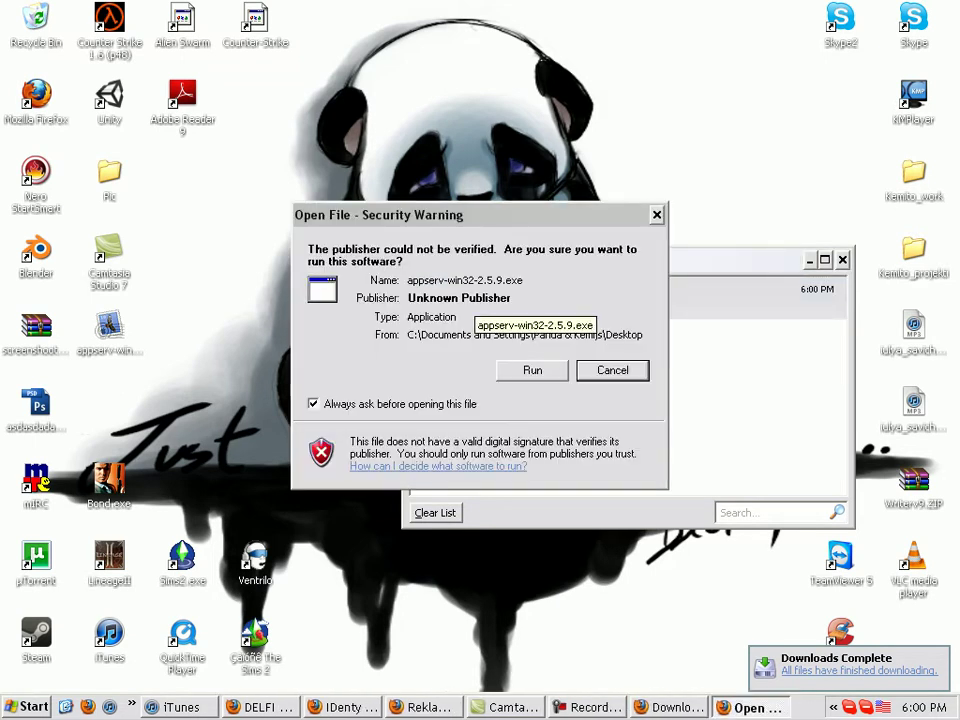
key(Return)
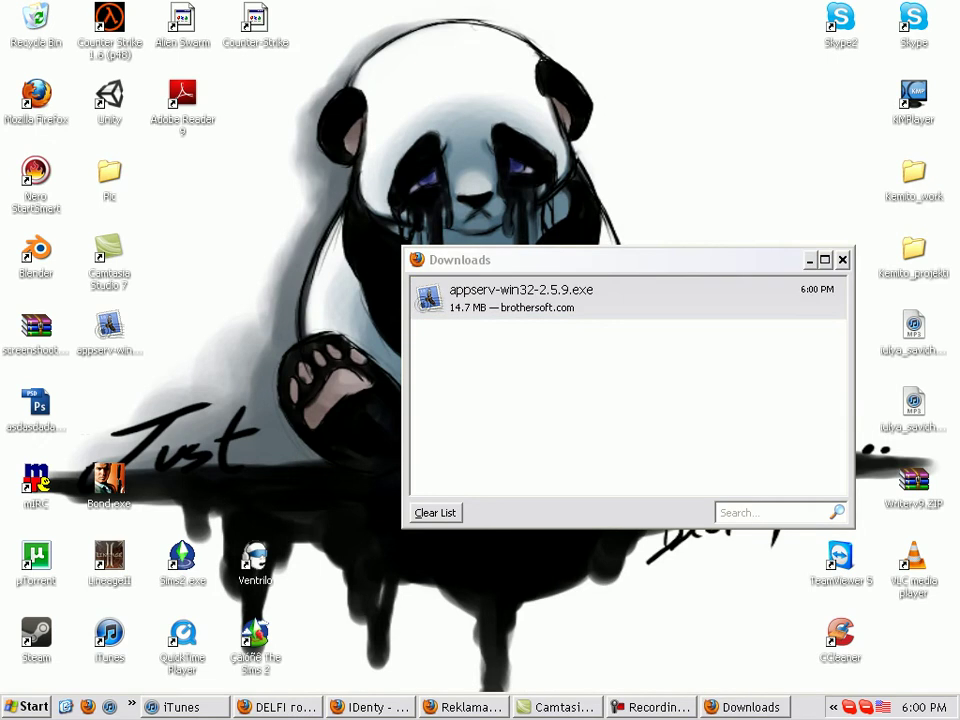
key(Return)
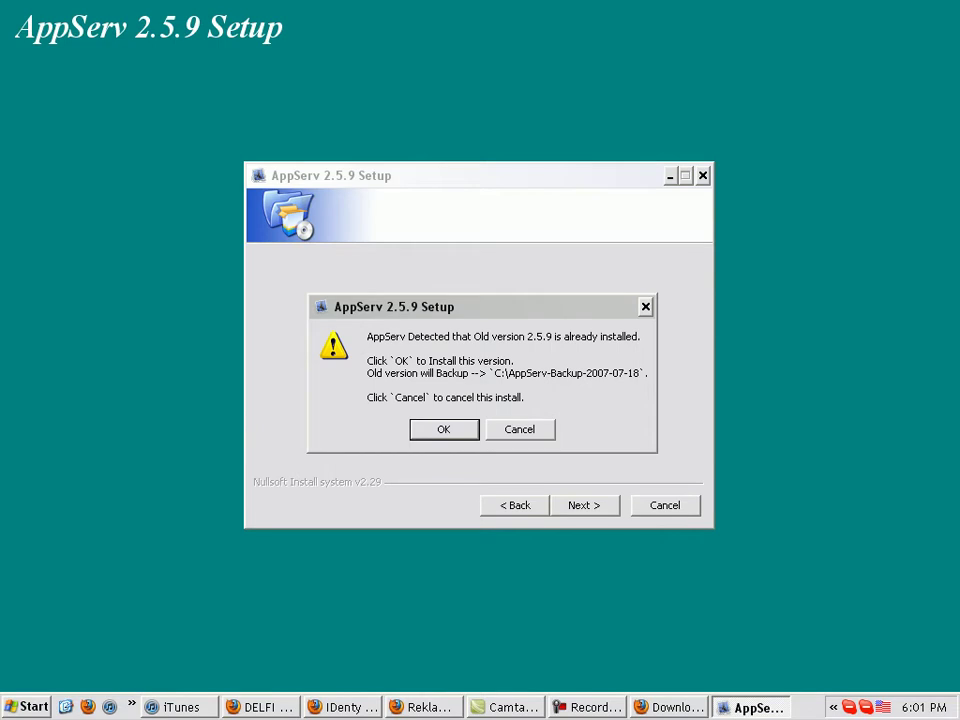
key(Return)
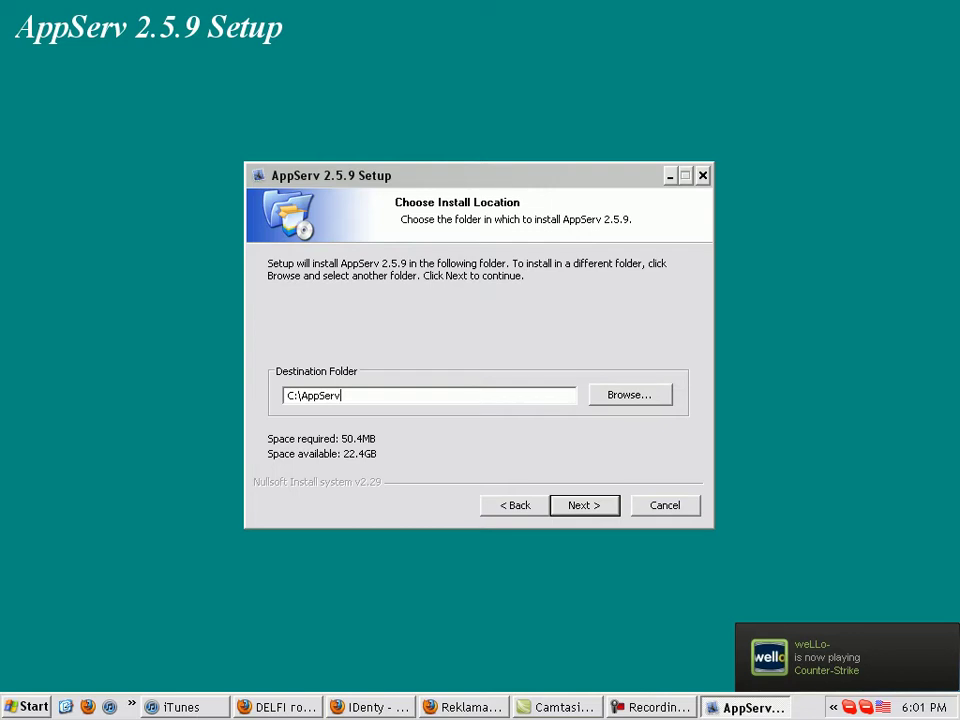
key(Return)
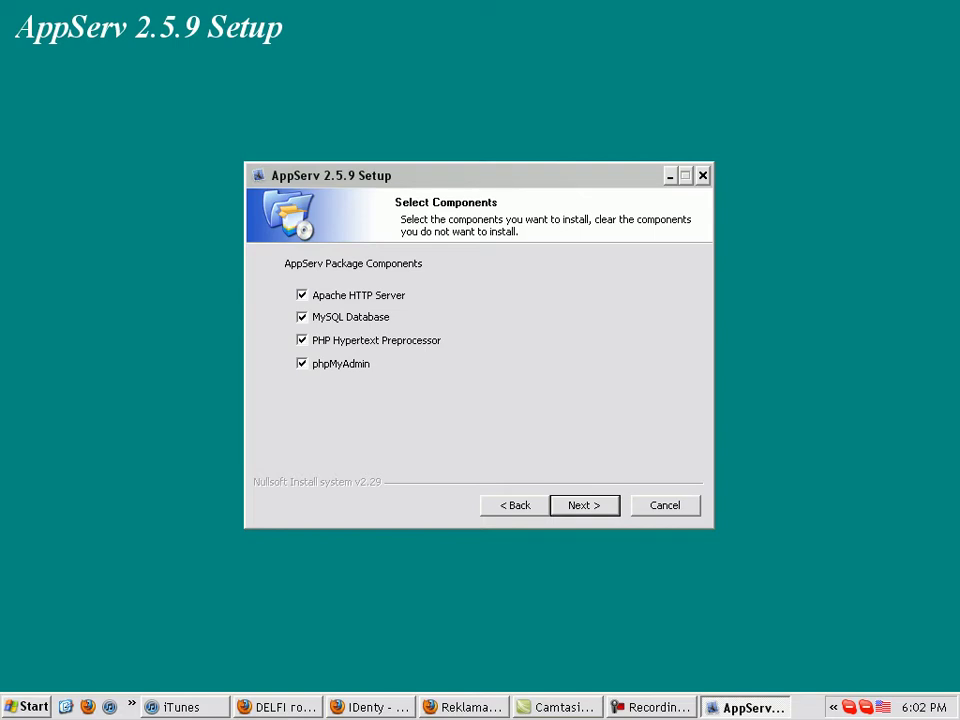
Keep all four components and set Apache to server name localhost, the admin e-mail, and port 80
key(Return)
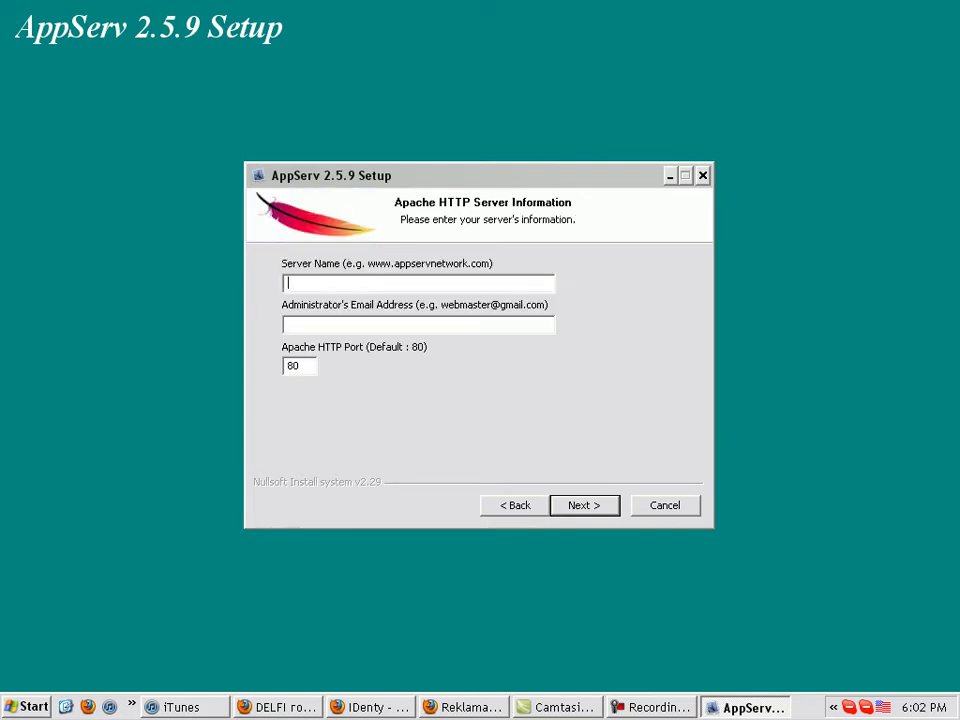
key(BackSpace)
key(BackSpace)
key(BackSpace)
key(BackSpace)
key(BackSpace)
key(BackSpace)
key(BackSpace)
key(BackSpace)
key(BackSpace)
key(BackSpace)
key(BackSpace)
key(BackSpace)
key(BackSpace)
key(BackSpace)
key(BackSpace)
key(BackSpace)
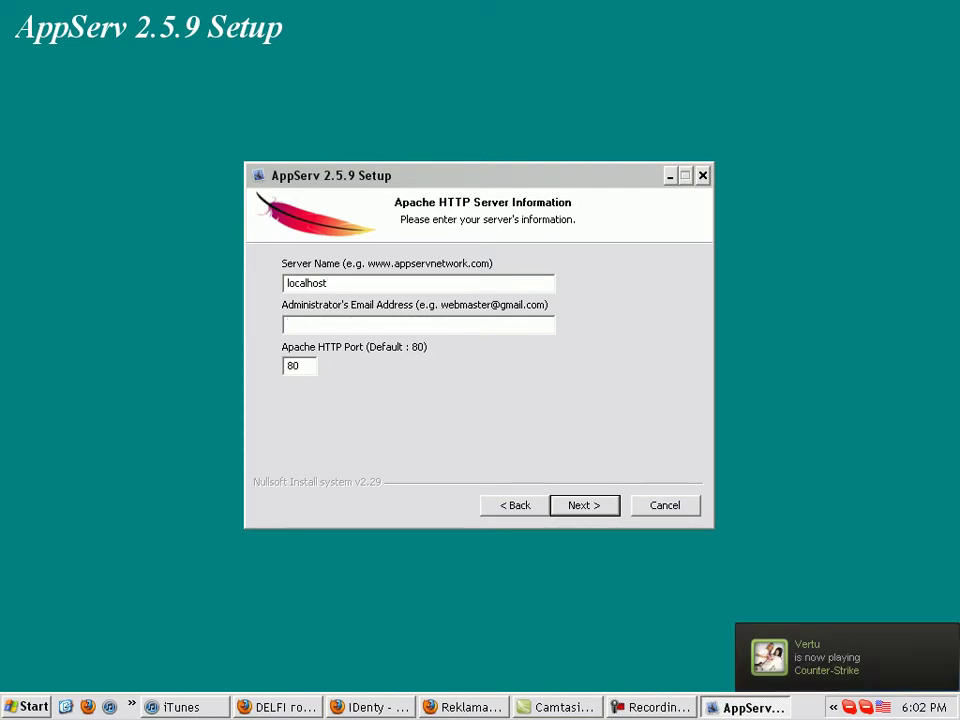
key(Tab)
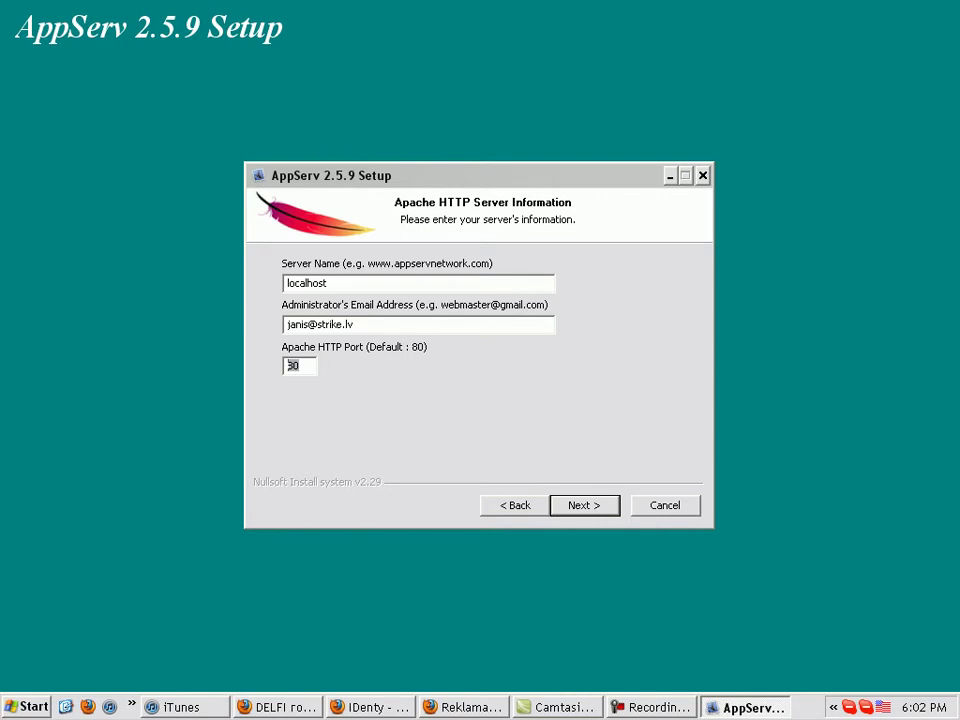
key(Return)
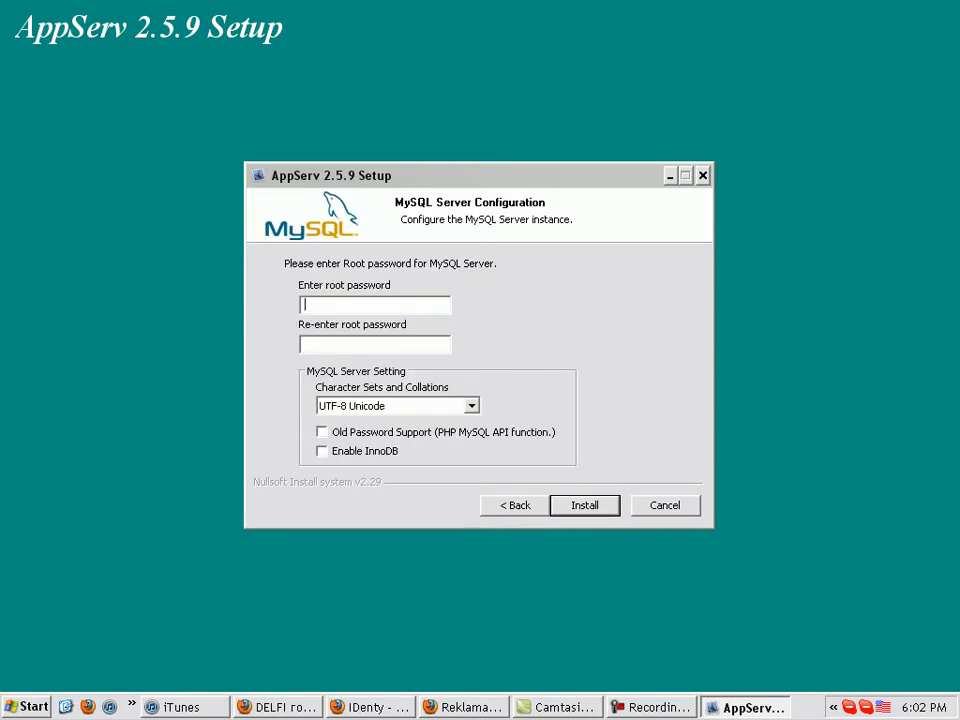
Enter and confirm the MySQL root password, then cancel and quit the setup
text(••••••••••)
key(Tab)
text(••••••••••)
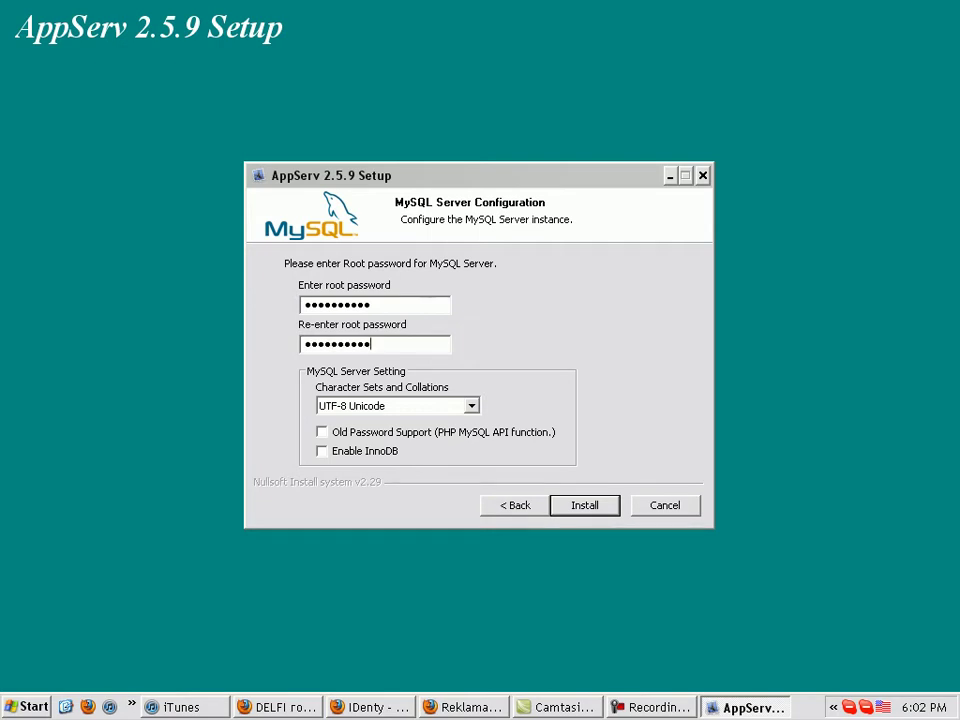
key(Escape)
key(Return)
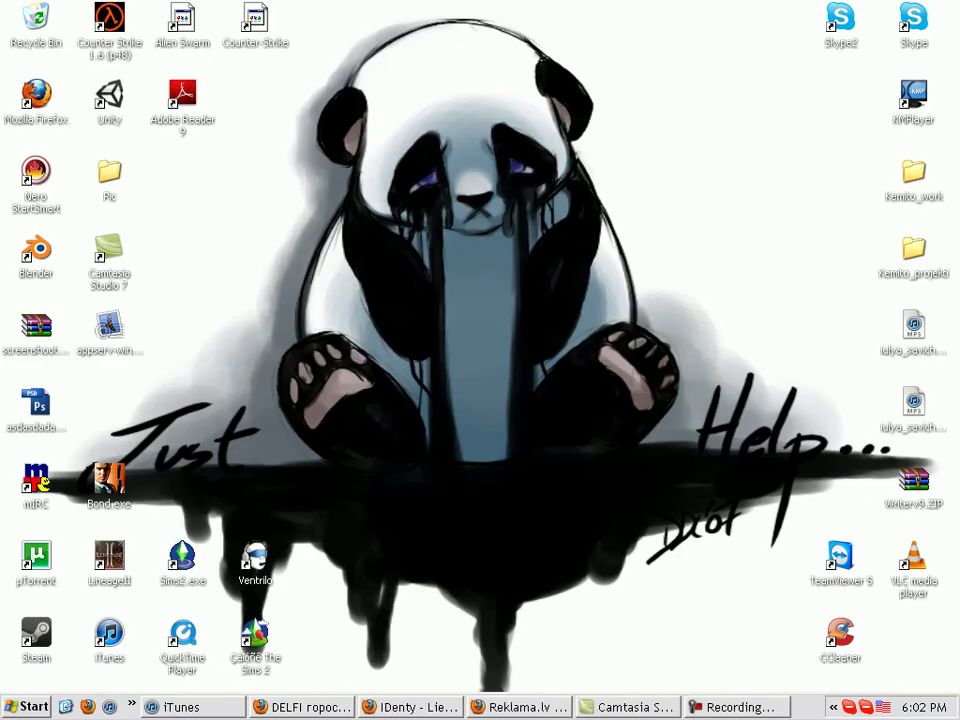
Load localhost in a new Firefox tab, then quit Skype from its tray icon
key(alt+Tab)
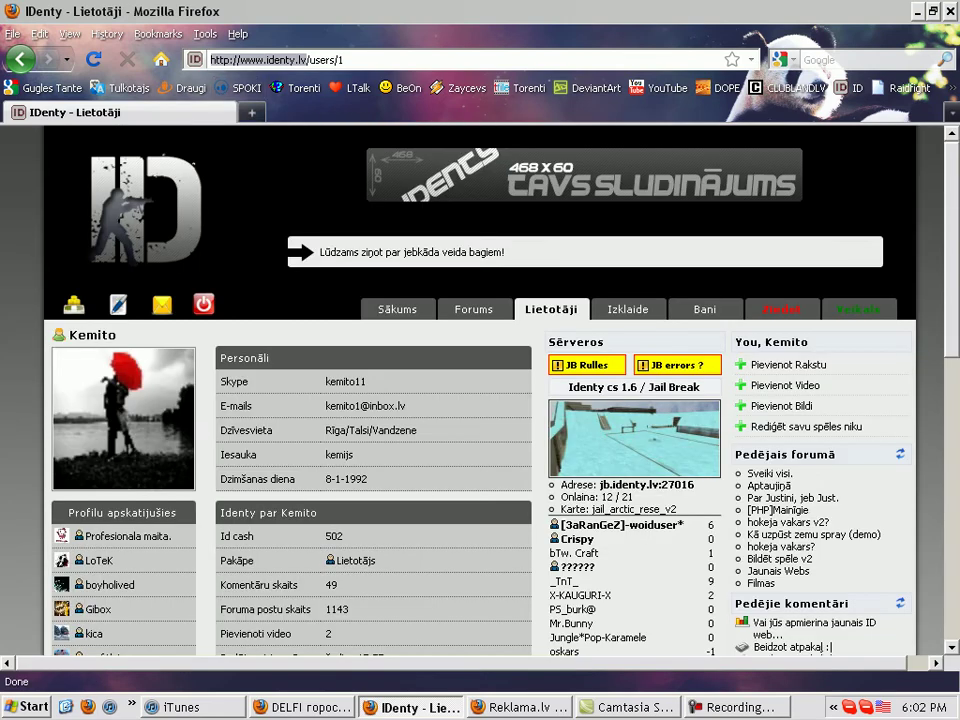
key(ctrl+t)
text(localhost)
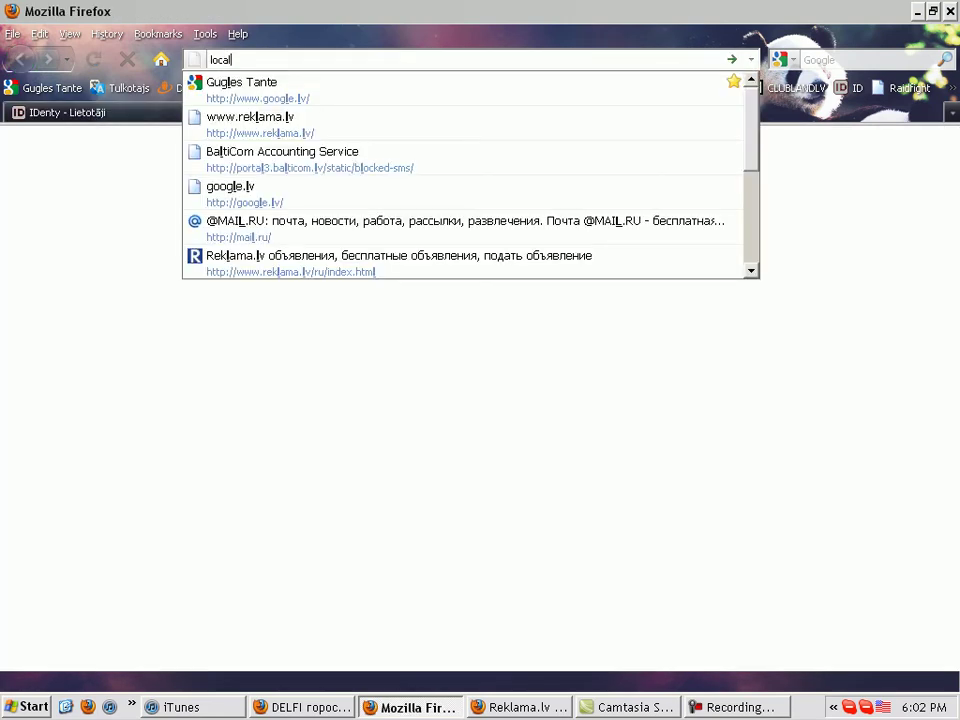
key(Return)
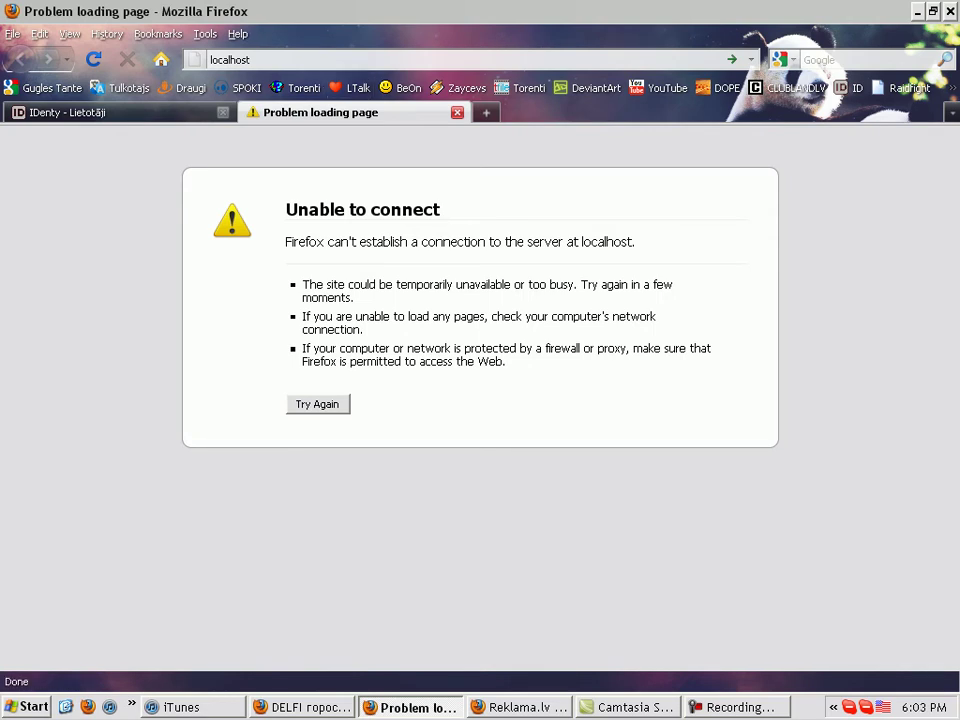
right_click(849, 707)
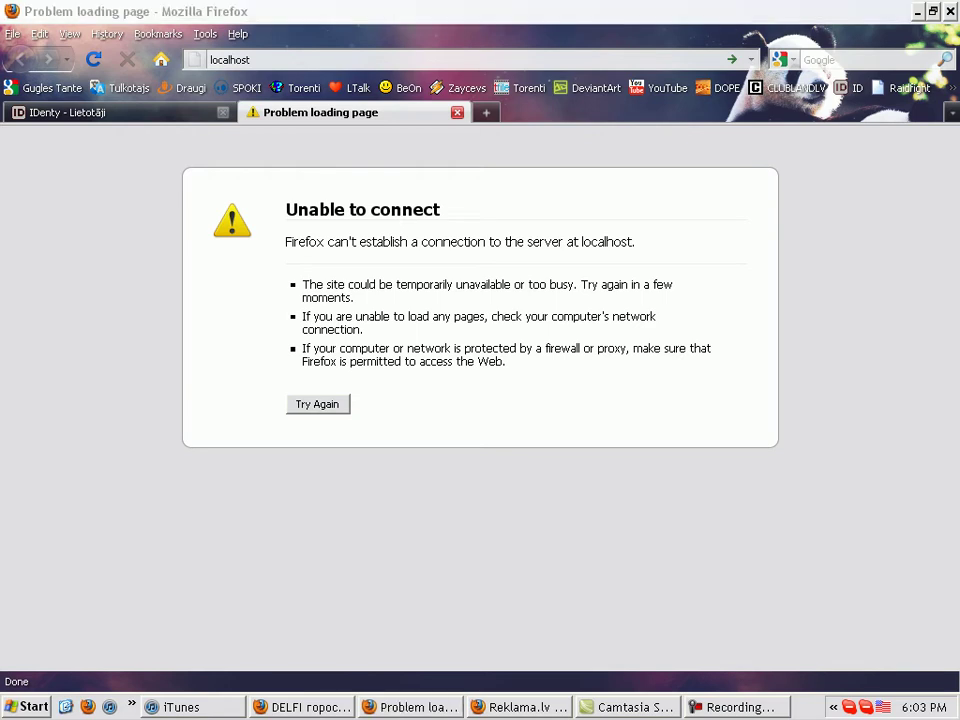
click(735, 696)
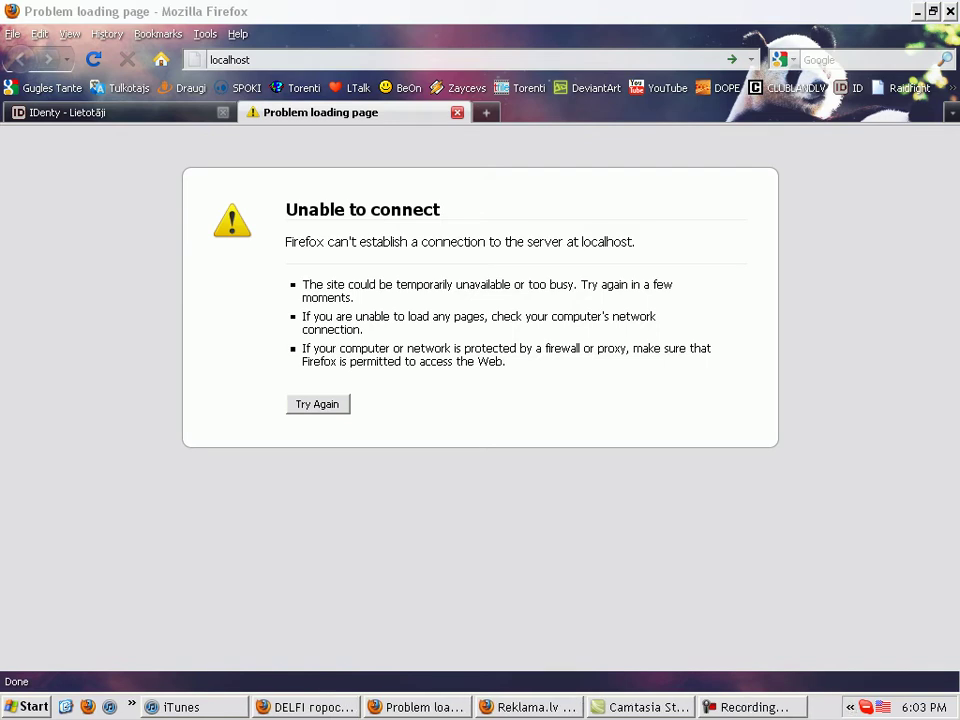
Browse the Start menu's All Programs submenus, then minimize all windows to the desktop
key(super)
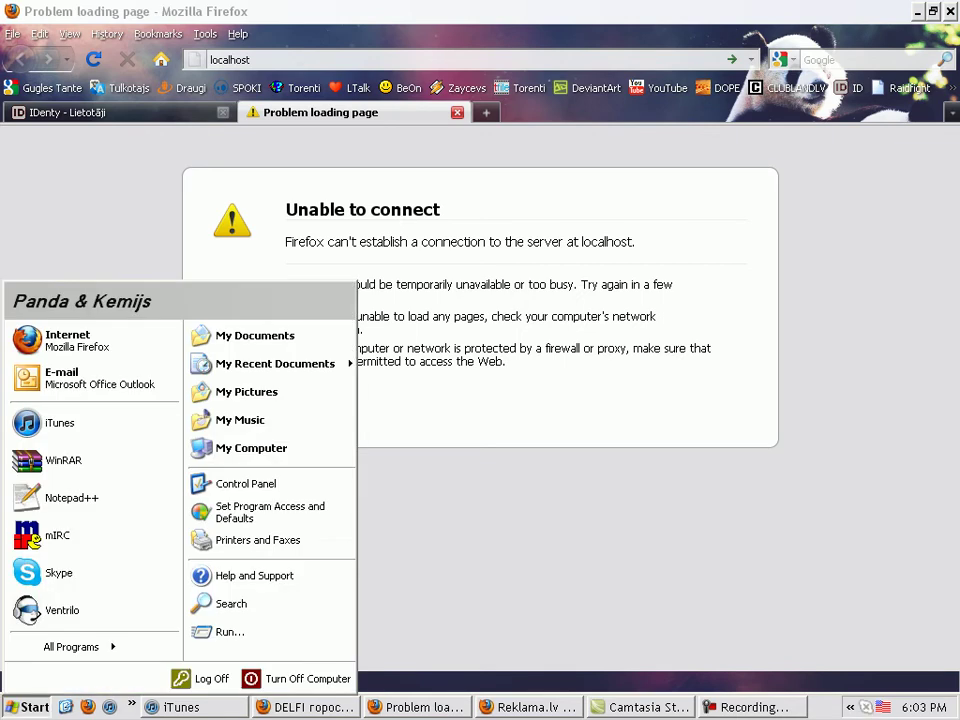
key(Right)
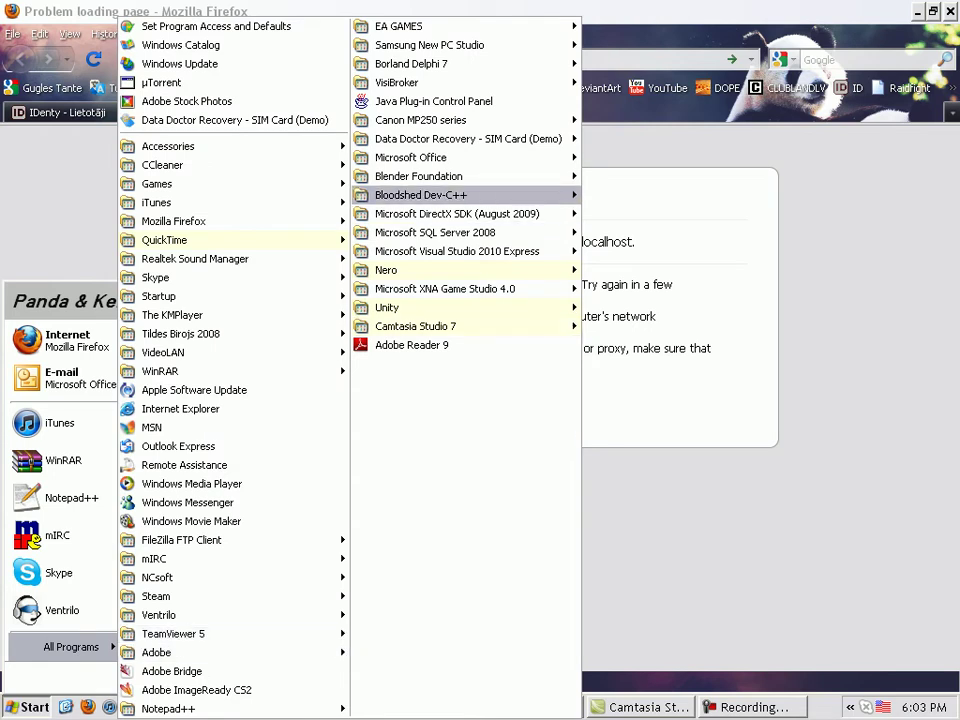
mouse_move(420, 195)
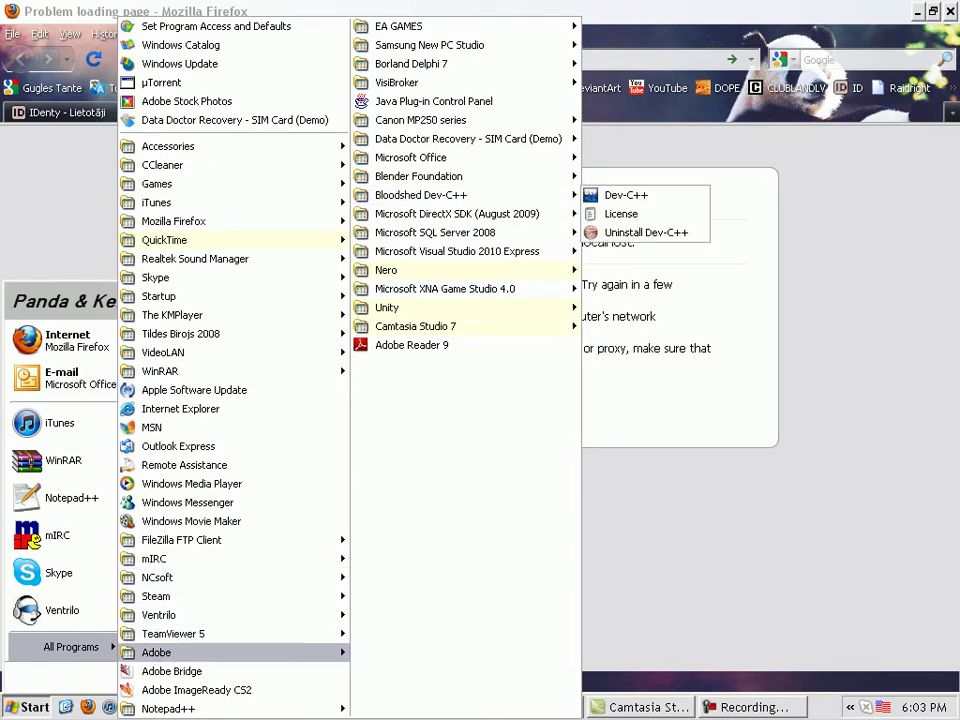
mouse_move(156, 652)
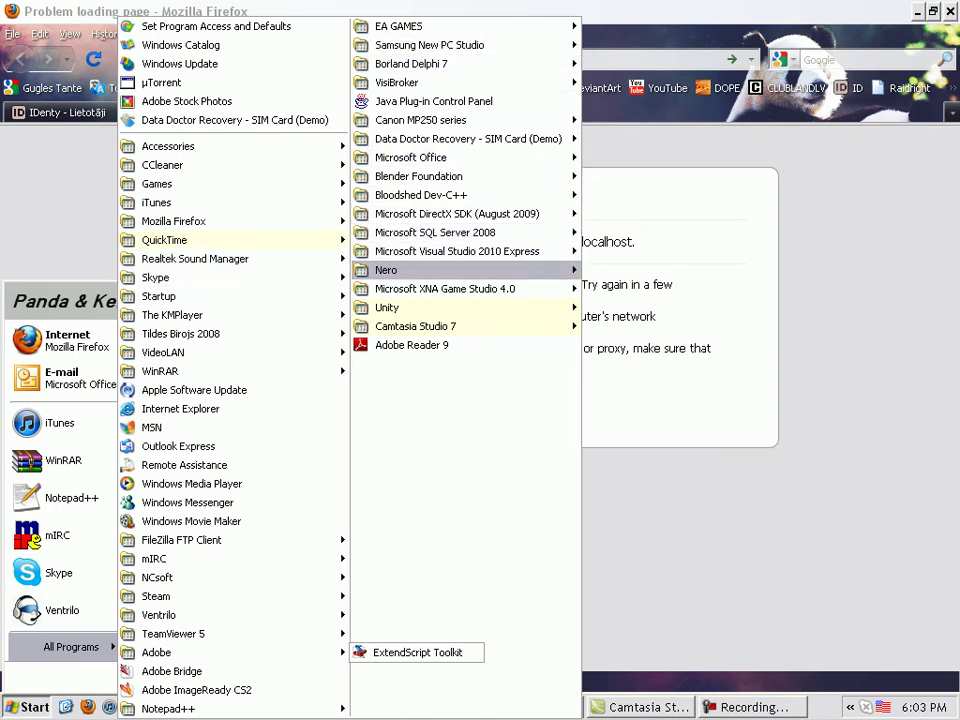
mouse_move(420, 270)
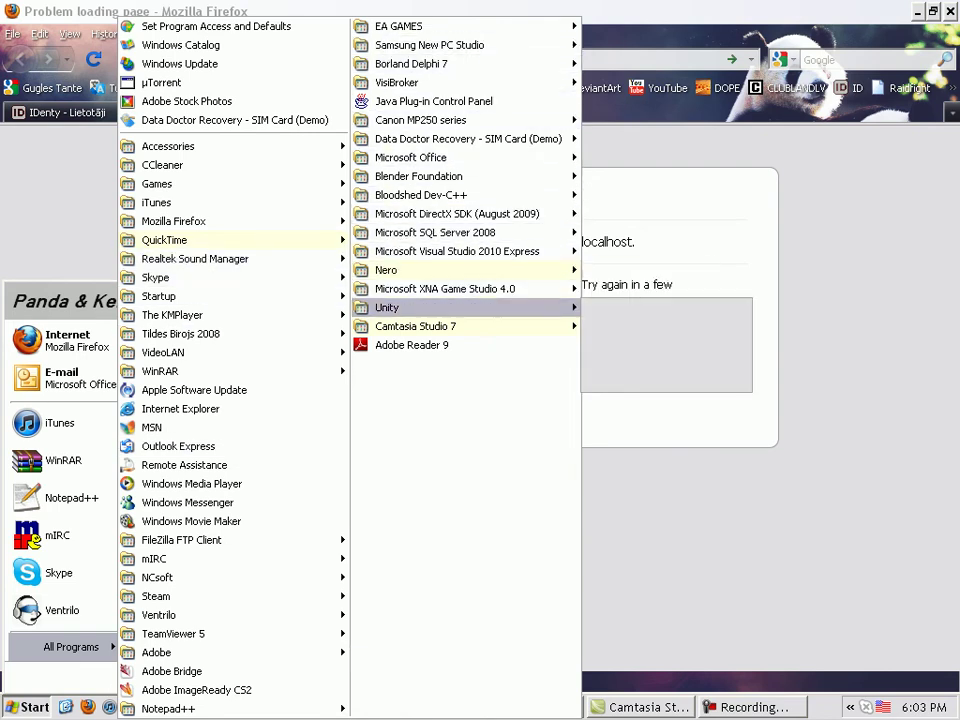
mouse_move(420, 326)
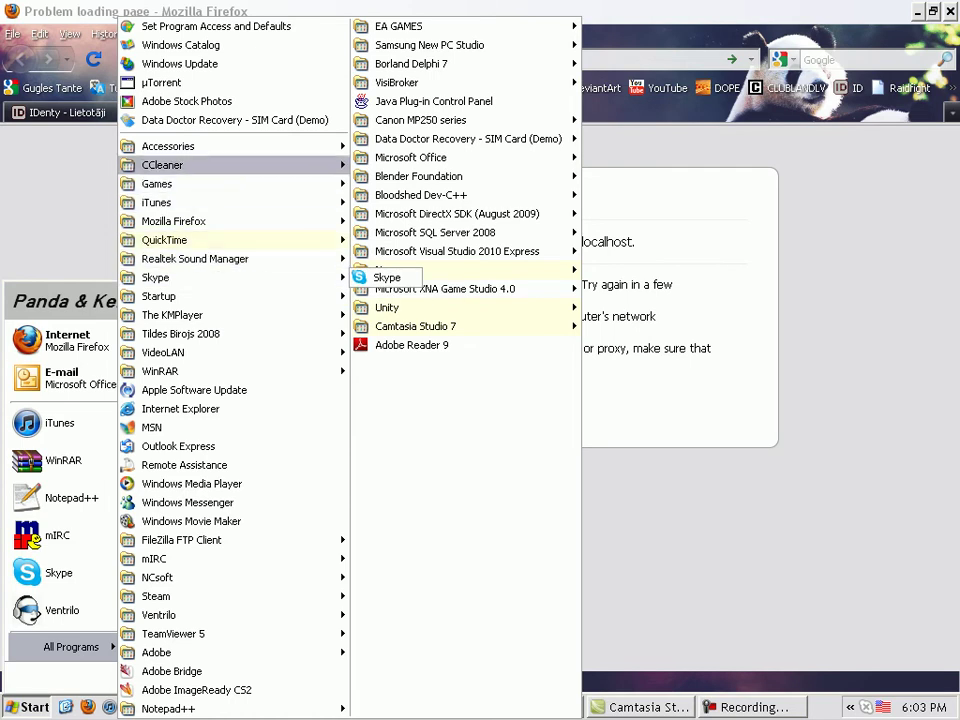
key(super+d)
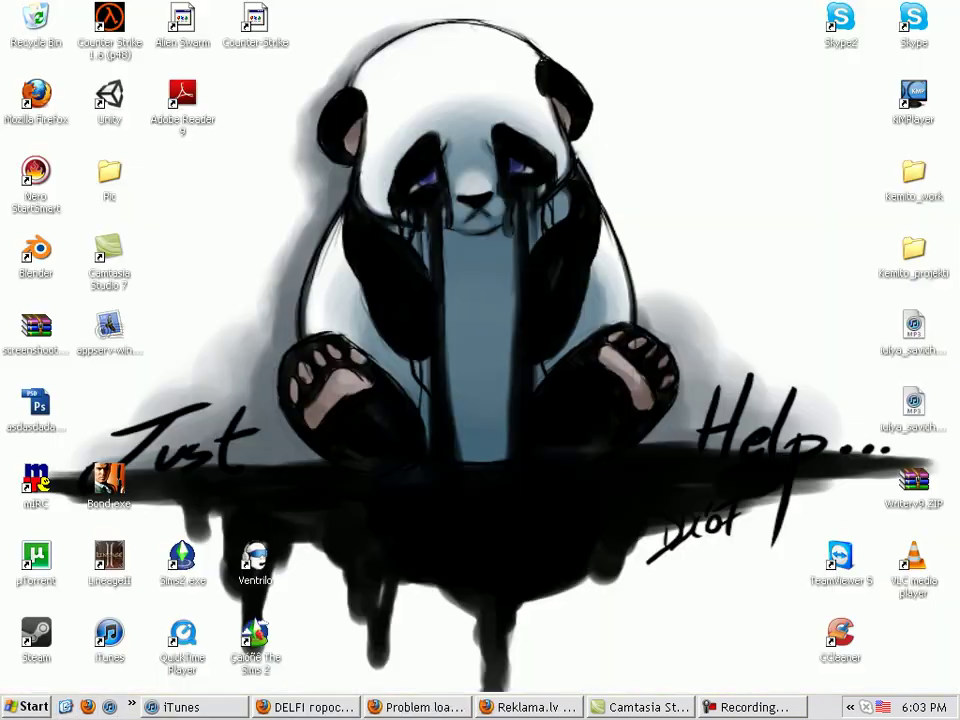
Open Local Disk (C:) in a My Computer window
key(super)
key(super)
key(super+e)
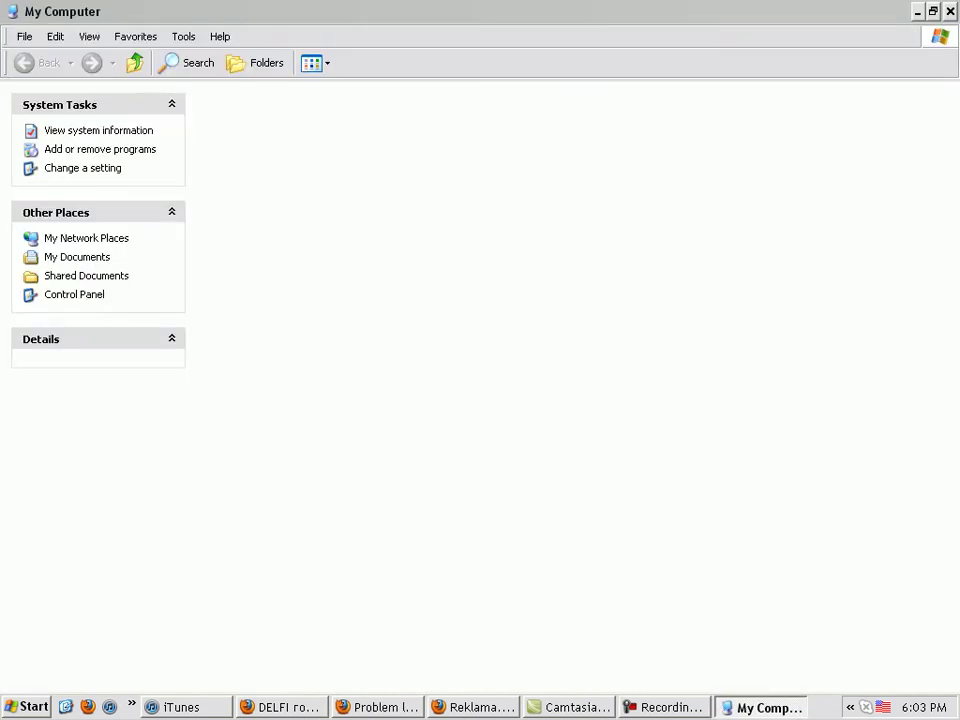
key(l)
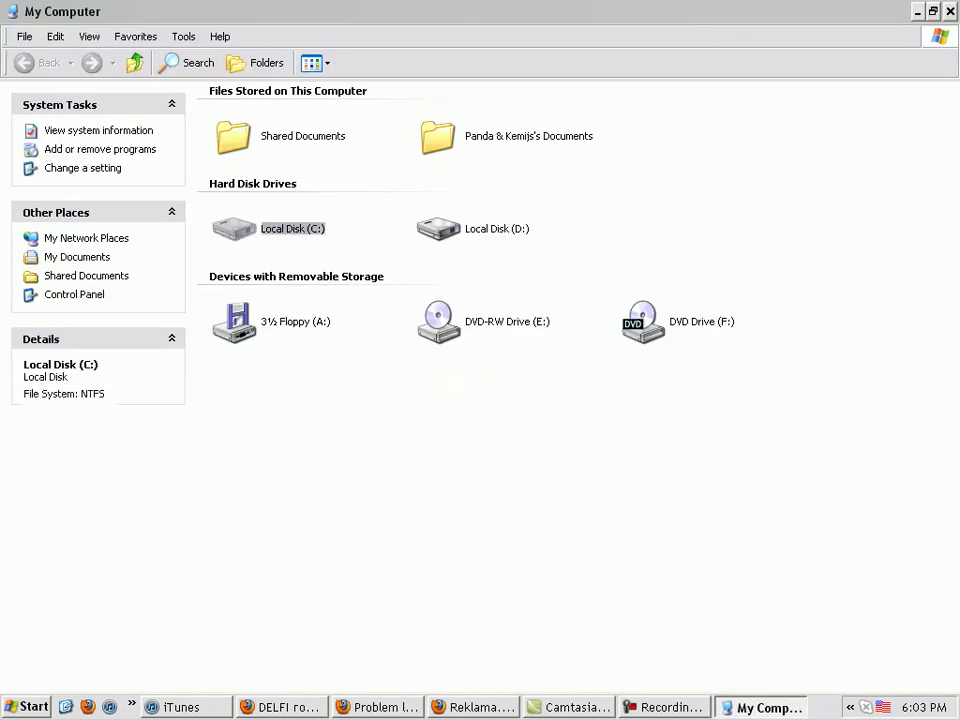
key(Return)
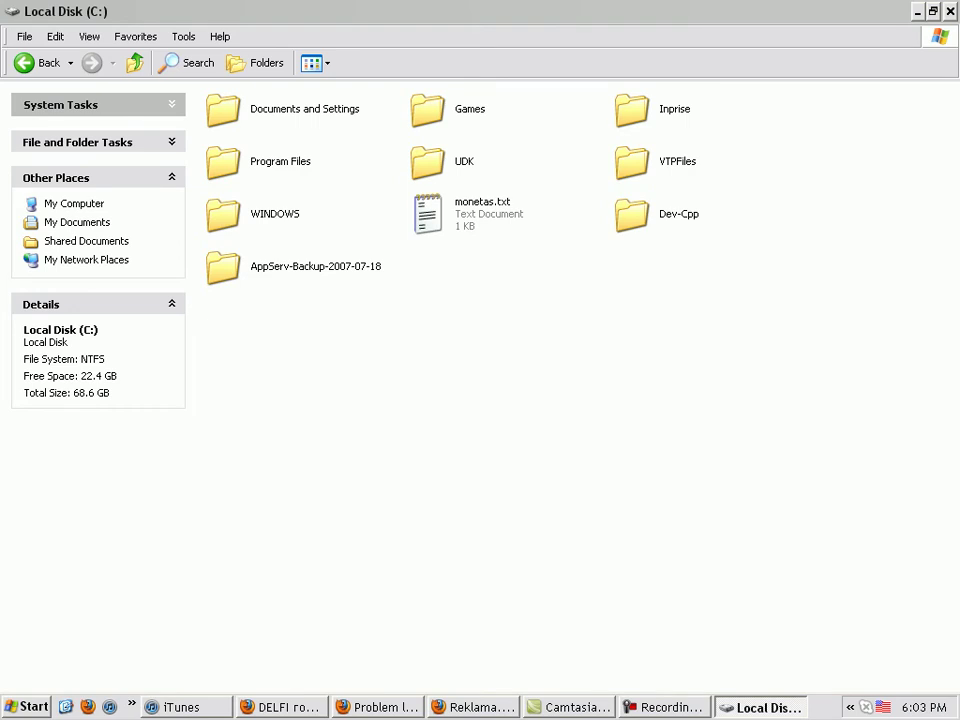
Look inside AppServ-Backup-2007-07-18, then return to the C: drive
key(a)
key(F2)
key(End)
key(shift+Left)
key(shift+Left)
key(shift+Left)
key(shift+Left)
key(Escape)
key(a)
key(Return)
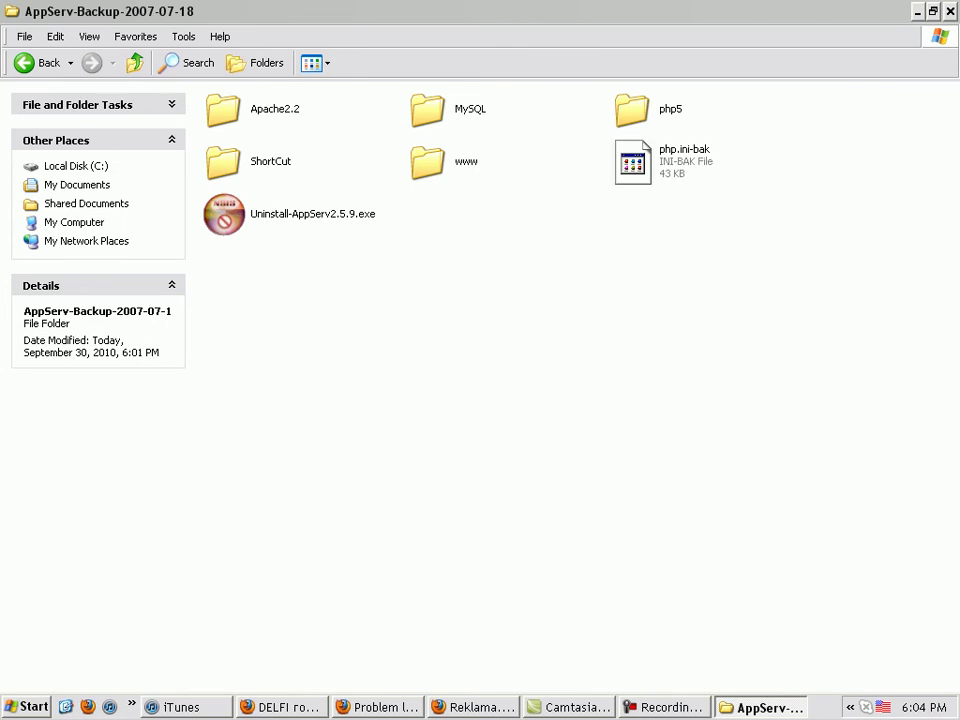
key(a)
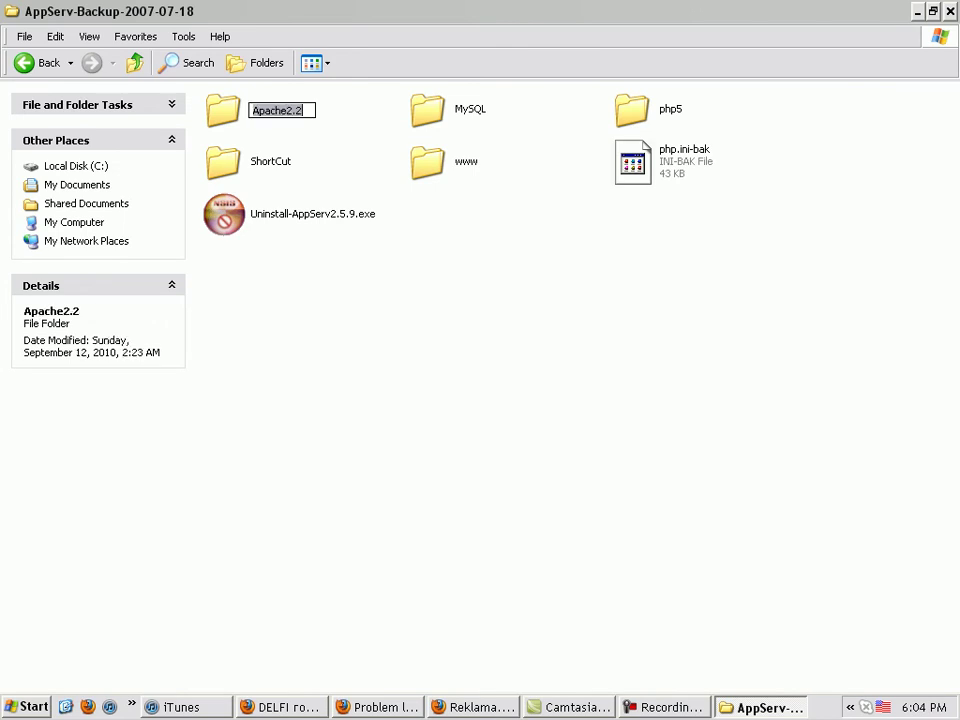
key(BackSpace)
Rename the AppServ-Backup-2007-07-18 folder to AppServ
key(F2)
key(End)
key(shift+Left)
key(shift+Left)
key(shift+Left)
key(shift+Left)
key(shift+Left)
key(shift+Left)
key(shift+Left)
key(shift+Left)
key(shift+Left)
key(shift+Left)
key(shift+Left)
key(shift+Left)
key(shift+Left)
key(shift+Left)
key(shift+Left)
key(shift+Left)
key(shift+Left)
key(shift+Left)
key(Delete)
key(Return)
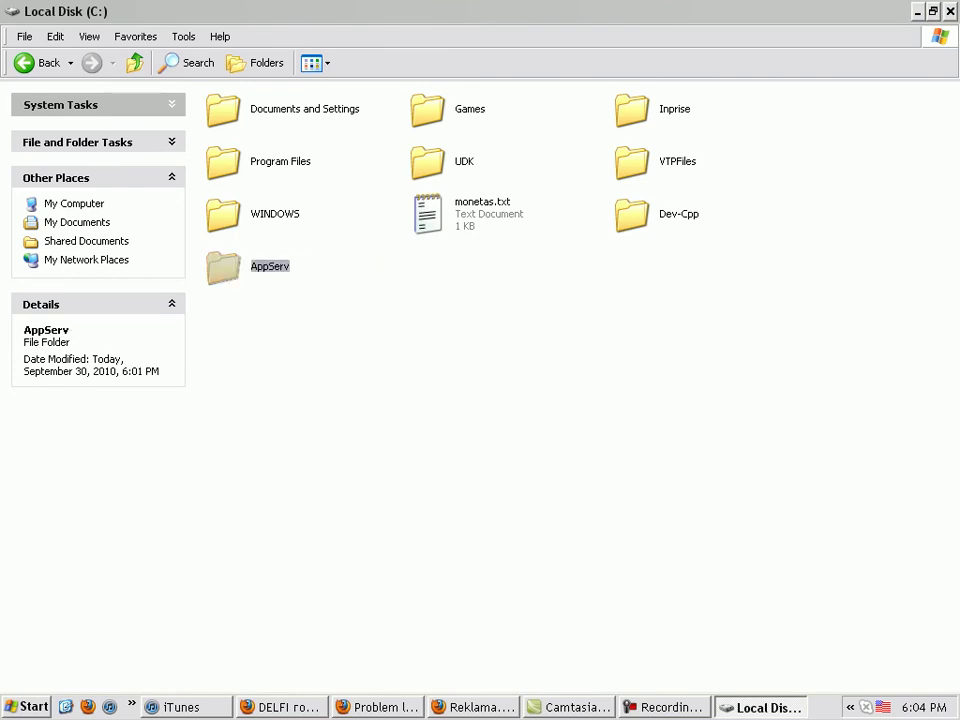
Open AppServ\Apache2.2 and run apache_start.bat to start Apache
key(Return)
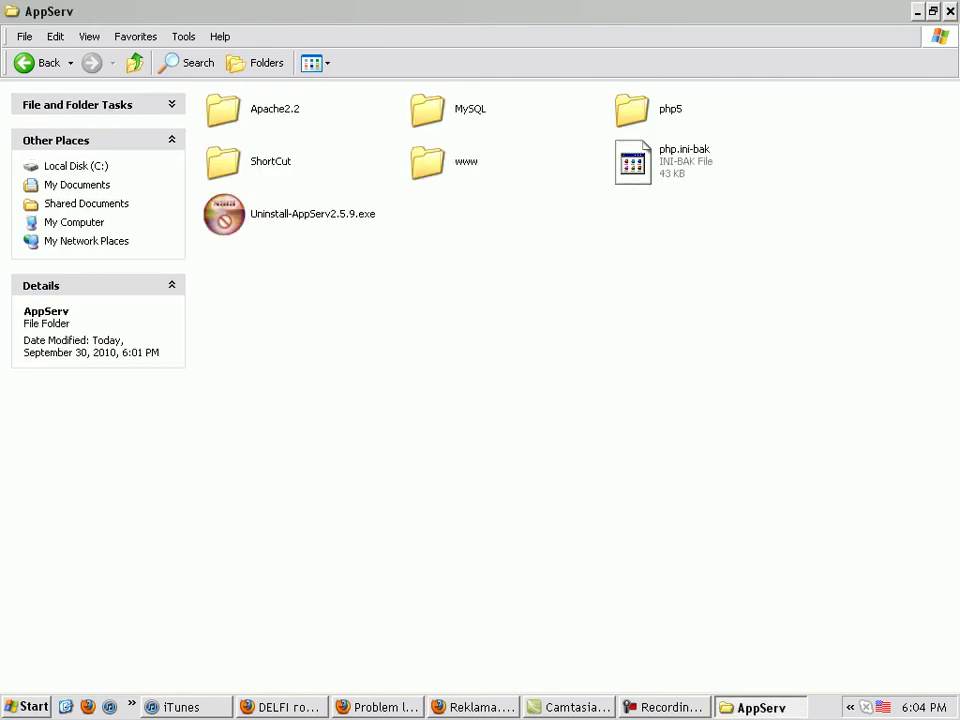
key(a)
key(Return)
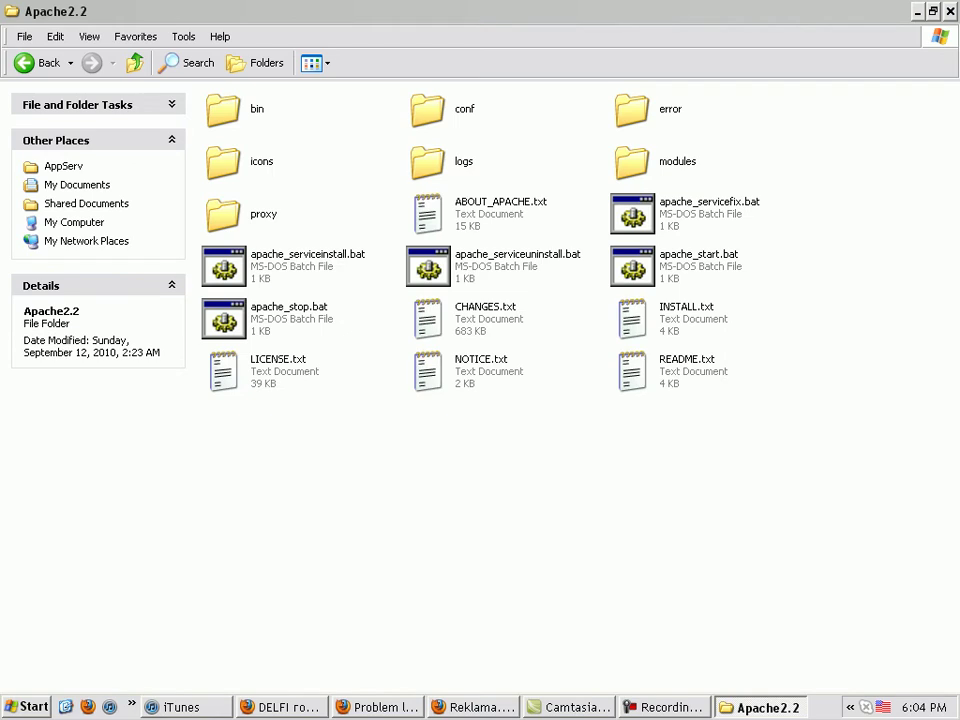
key(a)
key(Right)
key(Down)
key(Return)
Reload localhost in Firefox to test whether the server answers
key(alt+Tab)
key(F5)
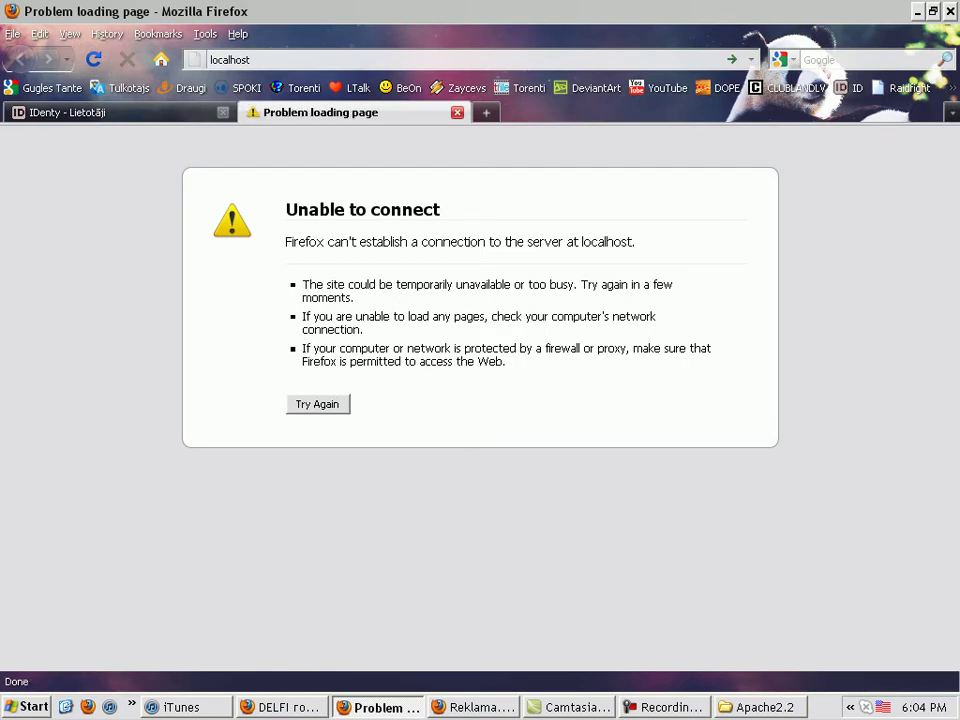
key(alt+Tab)
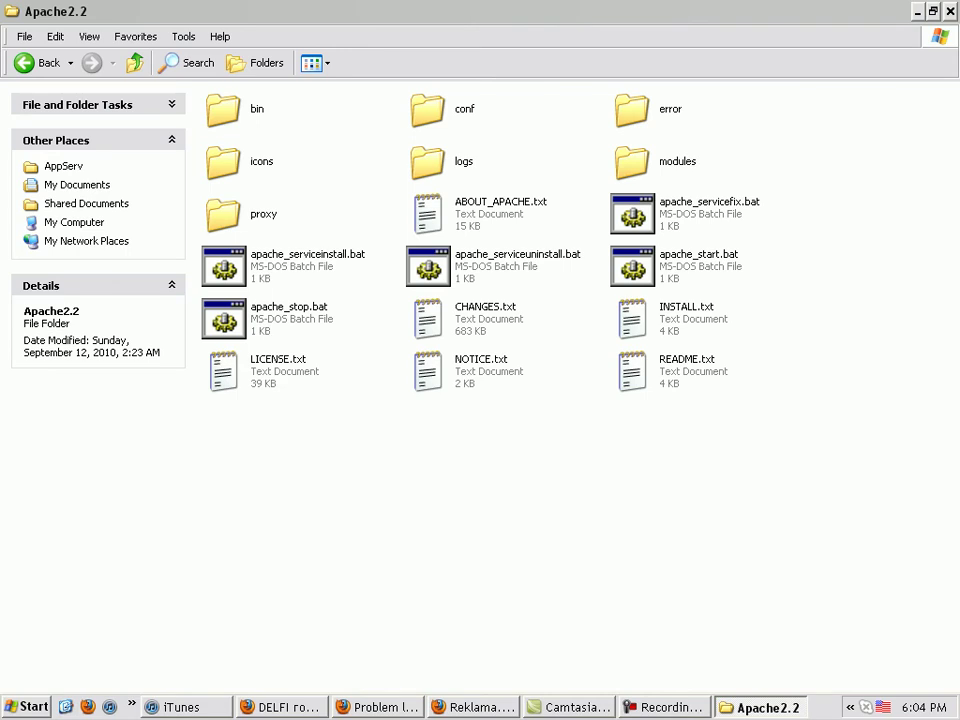
Close the Apache2.2 window and run the AppServ installer past the security warning
key(super)
mouse_move(70, 647)
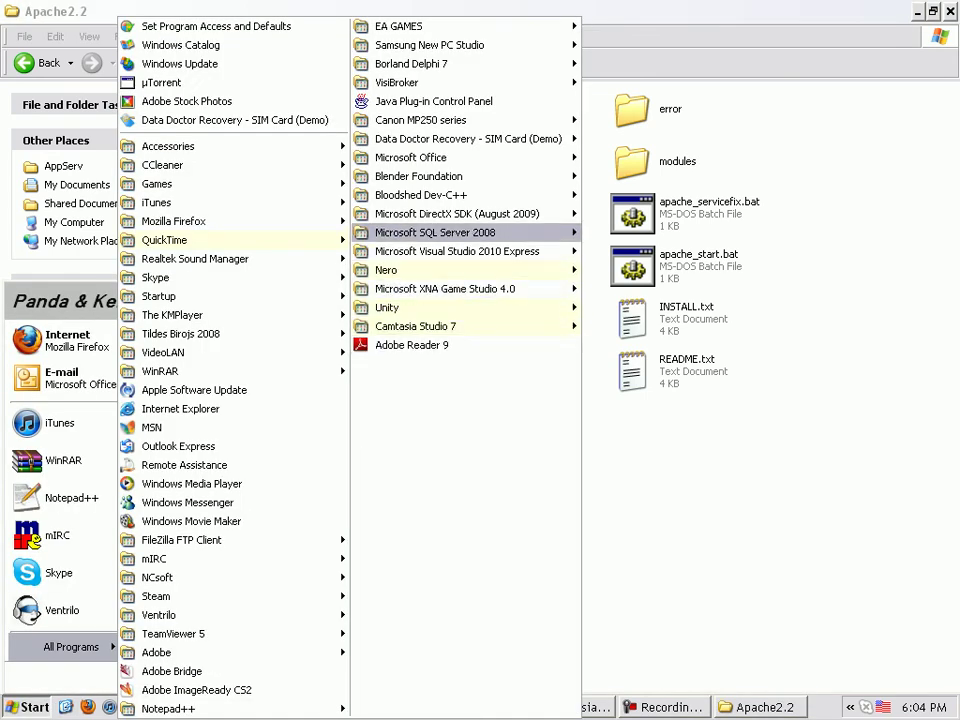
key(Escape)
key(Escape)
key(alt+F4)
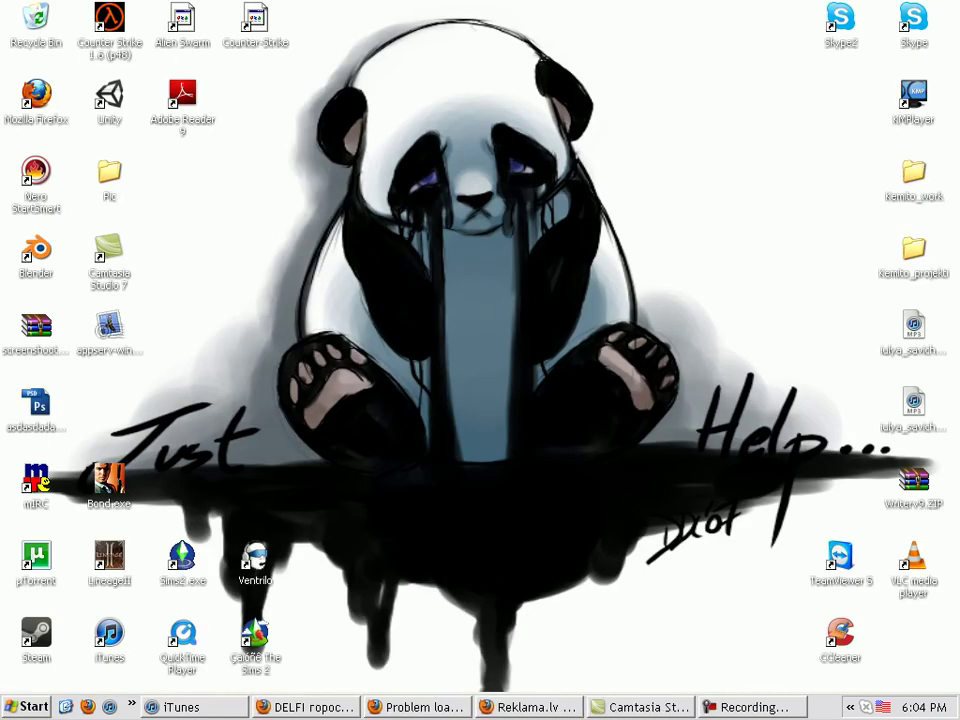
key(Return)
key(Return)
key(Return)
key(Return)
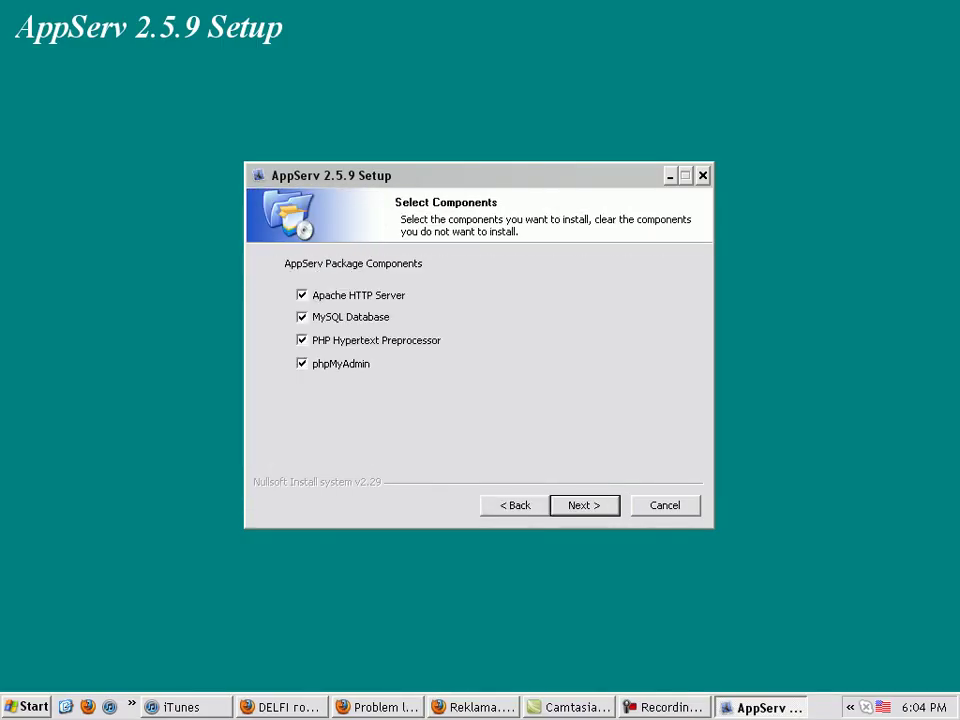
Accept all four components, set server name localhost, and enter the administrator's e-mail address
key(Return)
text(localhost)
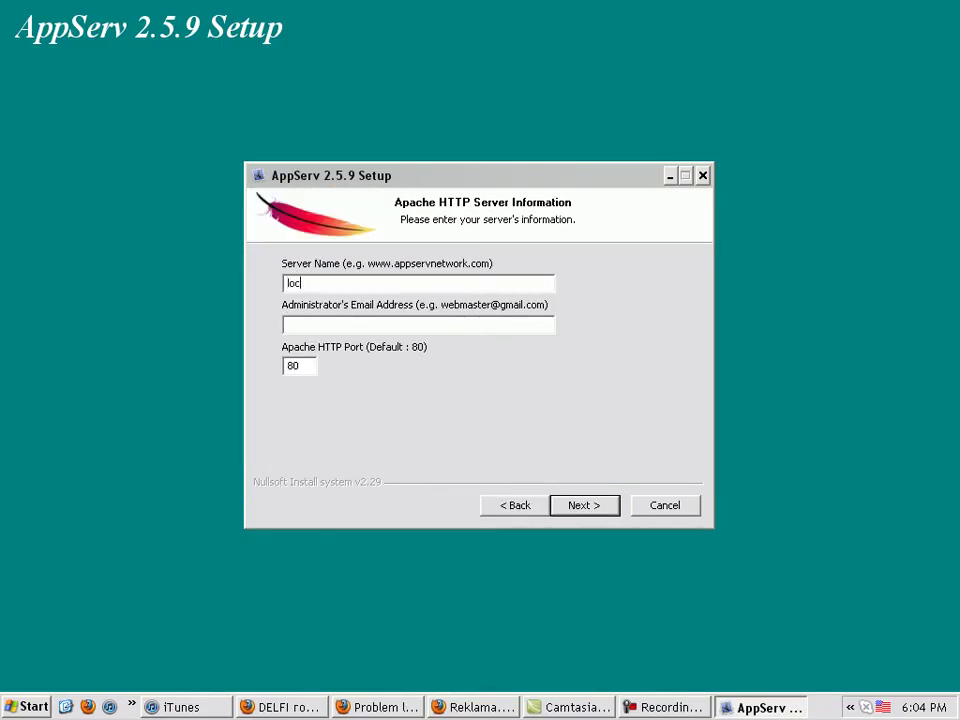
key(Tab)
key(Return)
Enter and confirm the MySQL root password, then start the installation
text(•••••••••••)
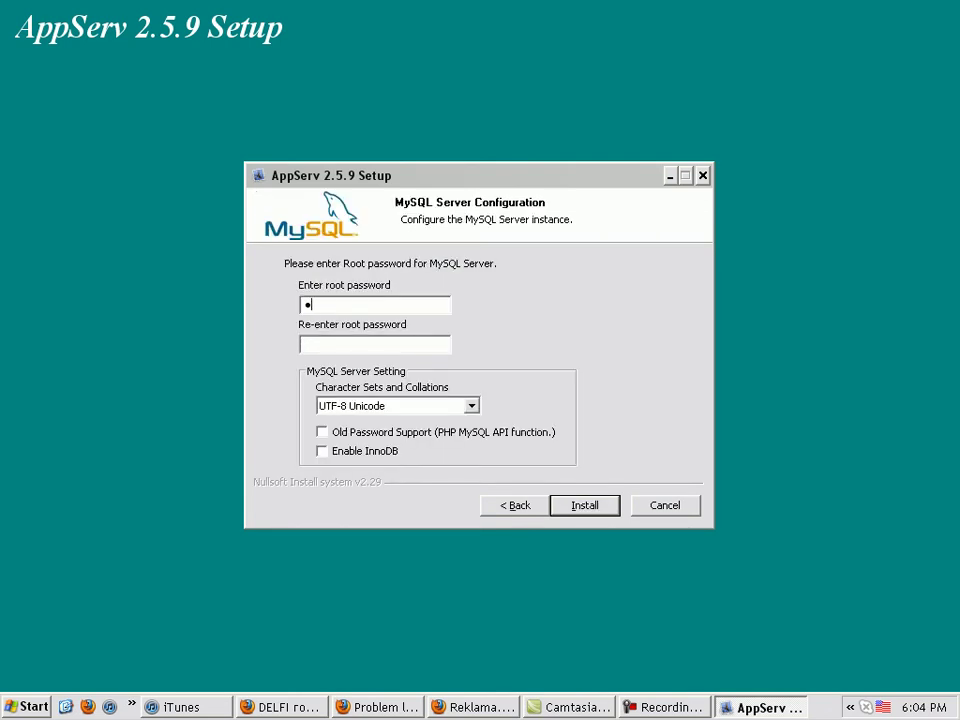
key(Tab)
text(•••••••••••)
key(Return)
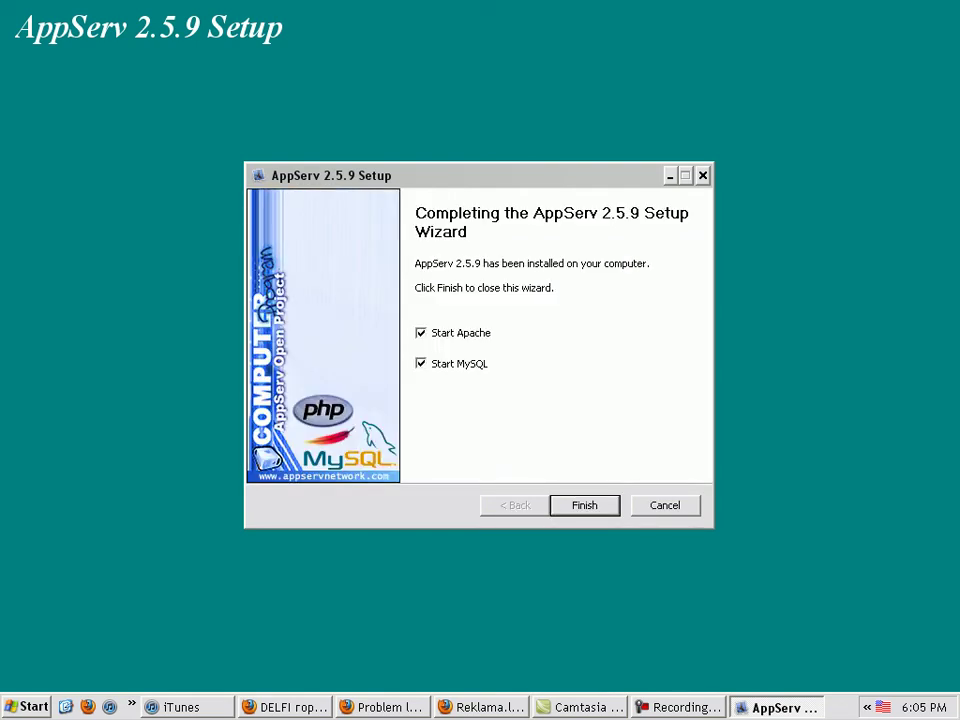
Finish setup starting Apache and MySQL, reload localhost to see the 500 error, and open My Computer
key(Return)
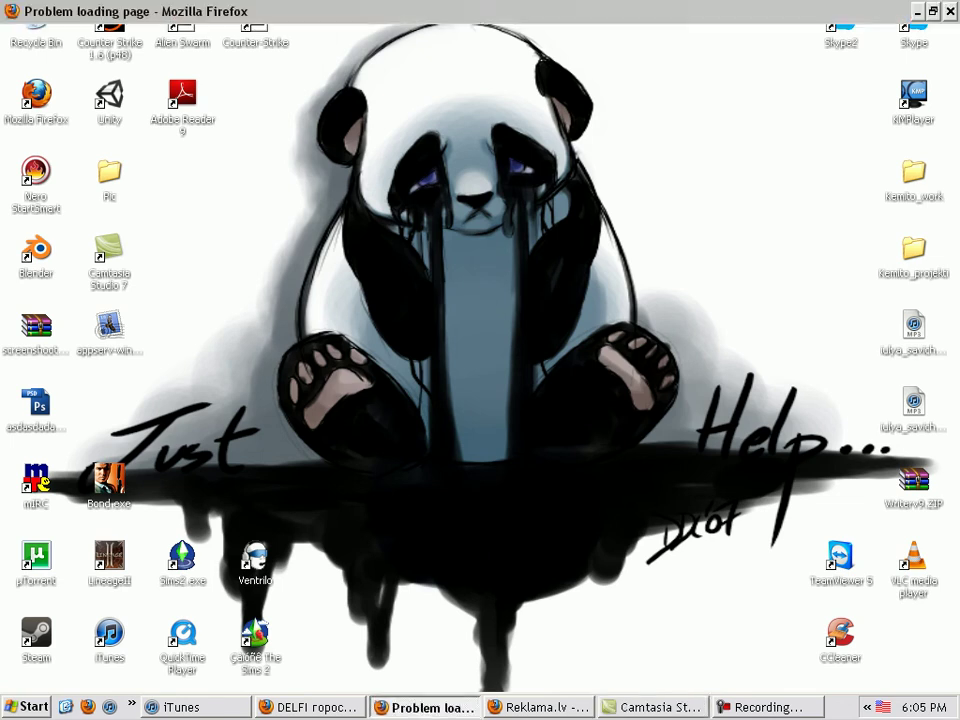
key(Return)
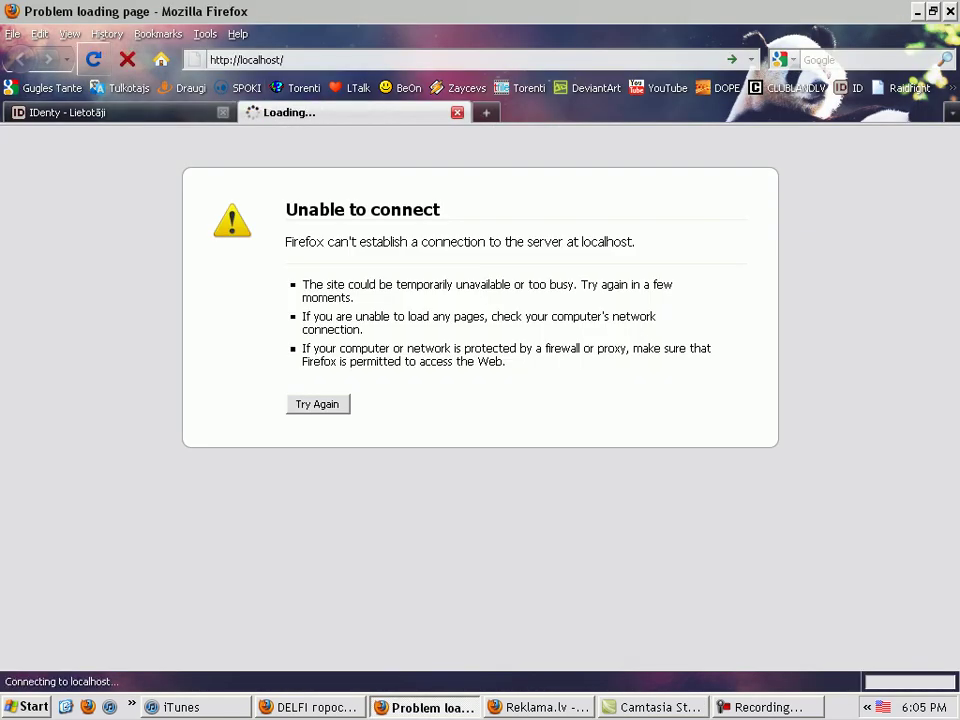
key(ctrl+a)
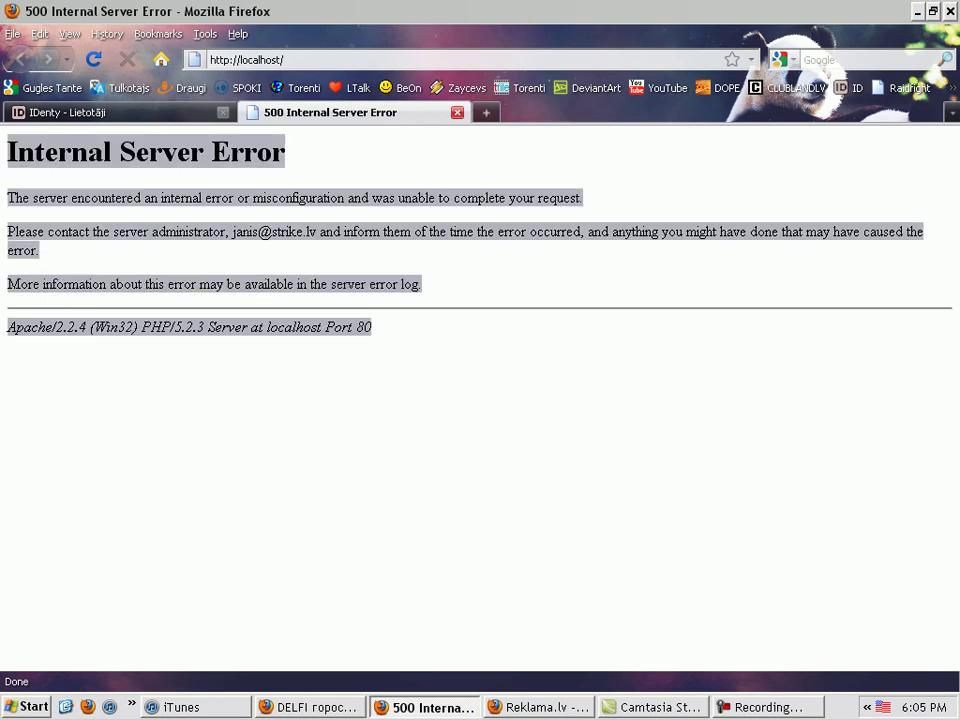
key(super+e)
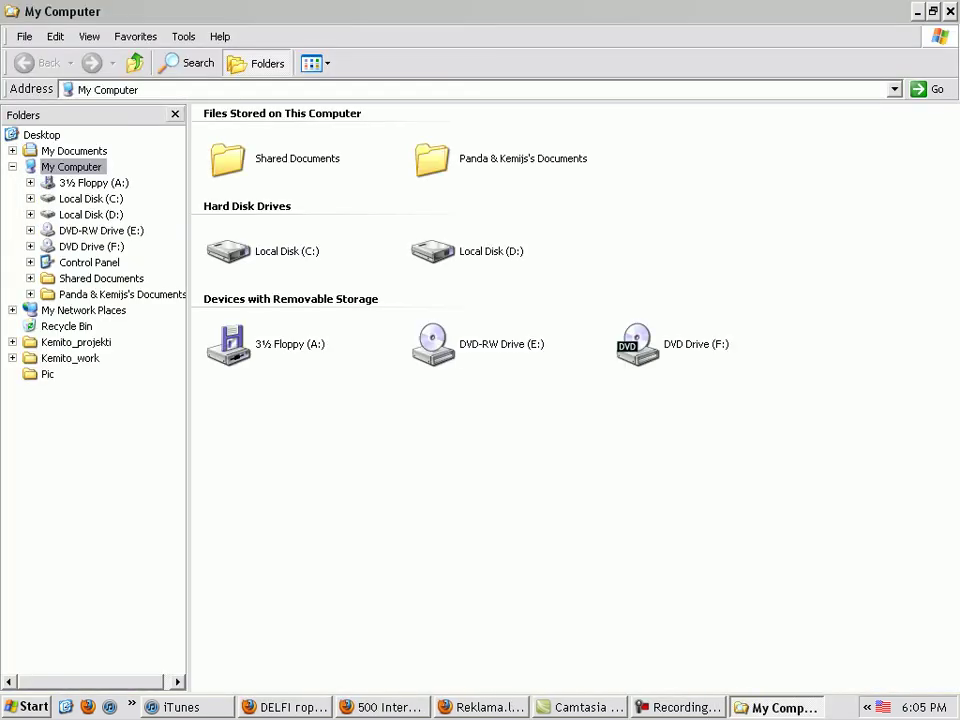
Navigate to the C:\AppServ\Apache2.2\conf folder in Explorer
click(259, 63)
double_click(240, 251)
click(223, 290)
key(Return)
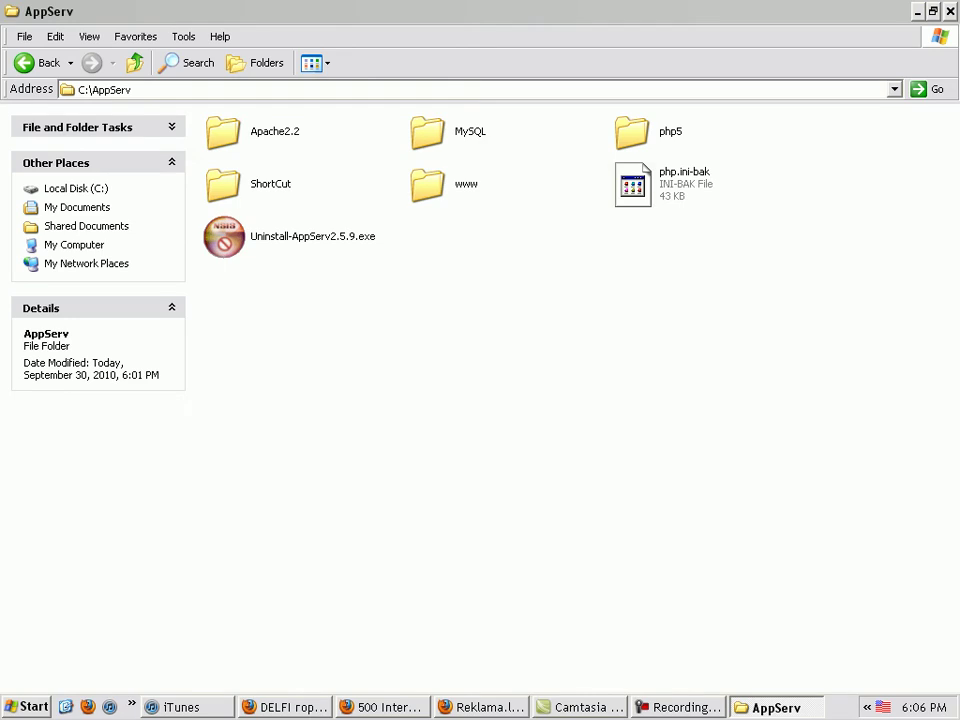
key(Tab)
key(Tab)
key(Right)
key(Return)
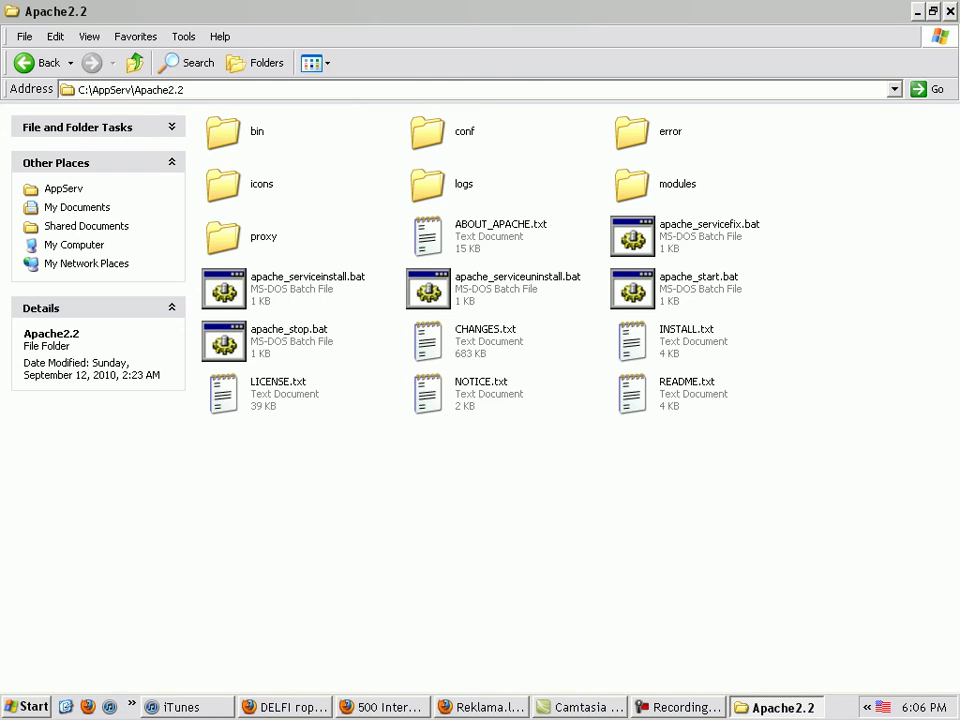
key(Right)
key(Return)
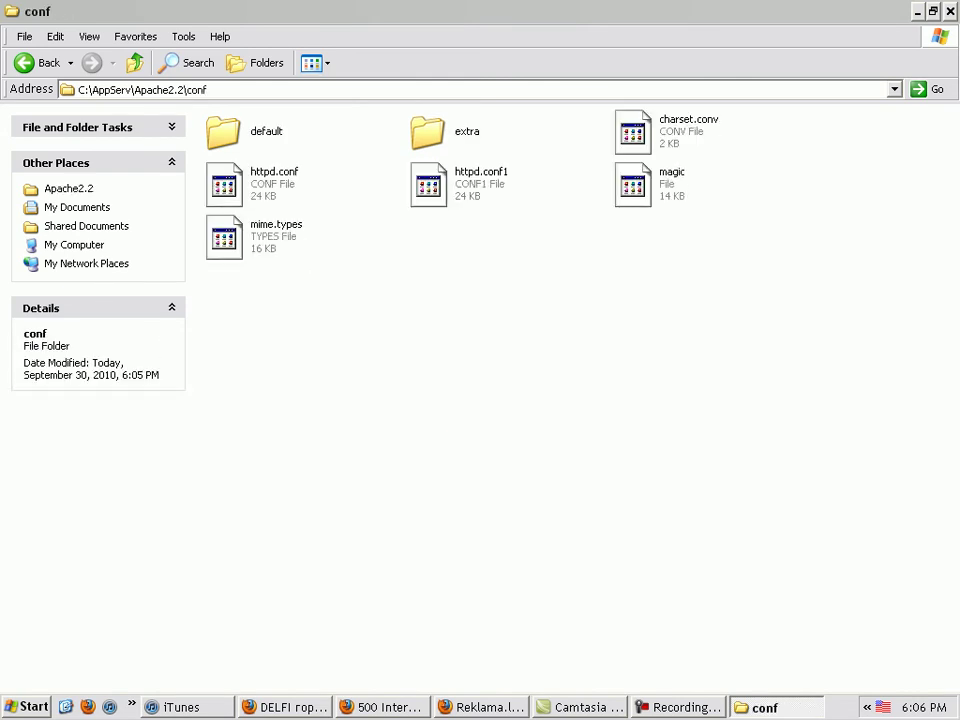
Open httpd.conf for editing in Notepad++
key(Down)
key(shift+F10)
key(Down)
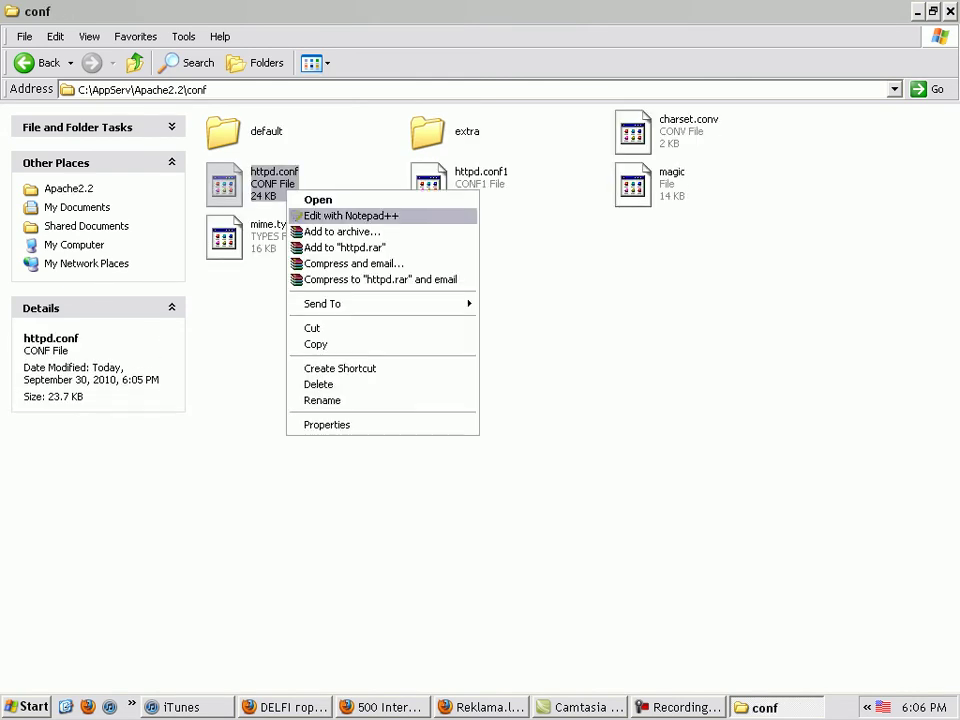
key(Return)
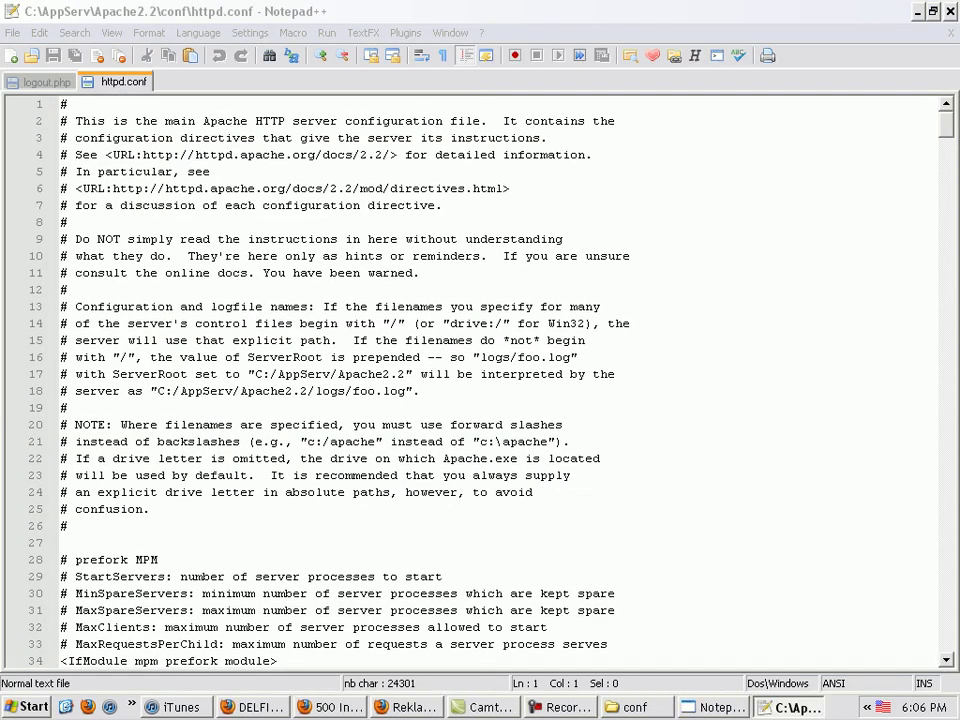
Dismiss the update notice and scroll through httpd.conf, leaving line 161's comment mark unchanged
key(Escape)
click(320, 357)
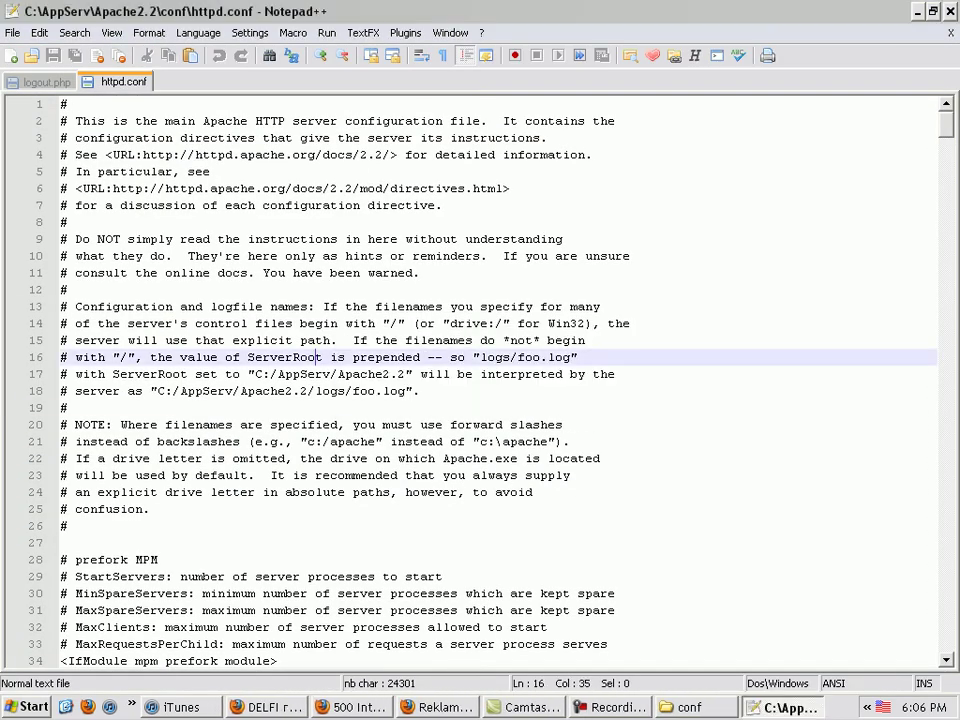
scroll(320, 357, down, 20)
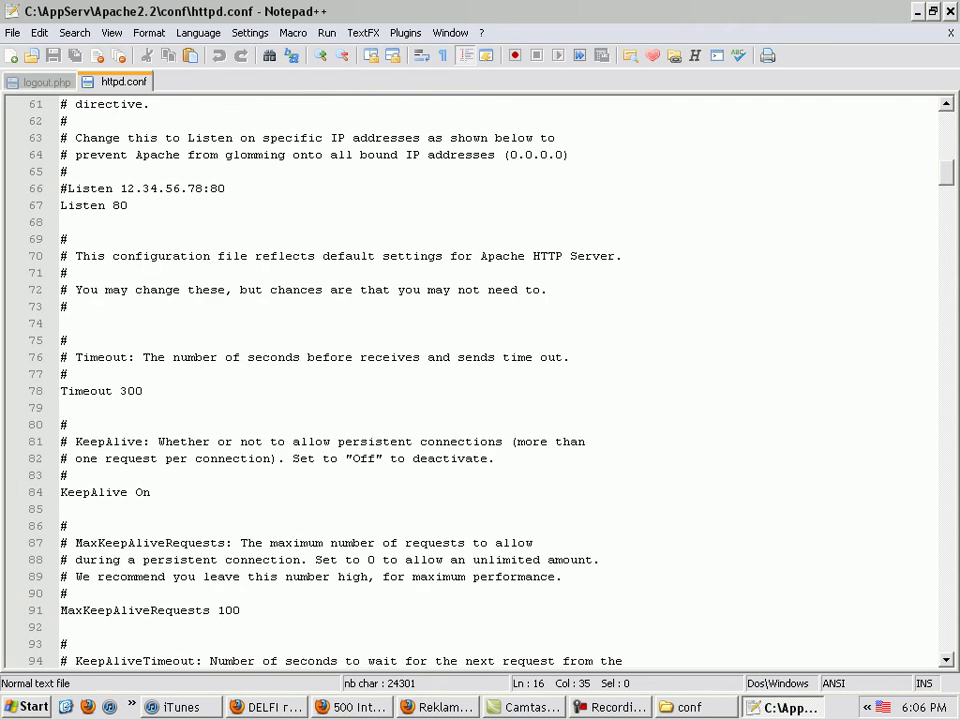
scroll(480, 380, down, 20)
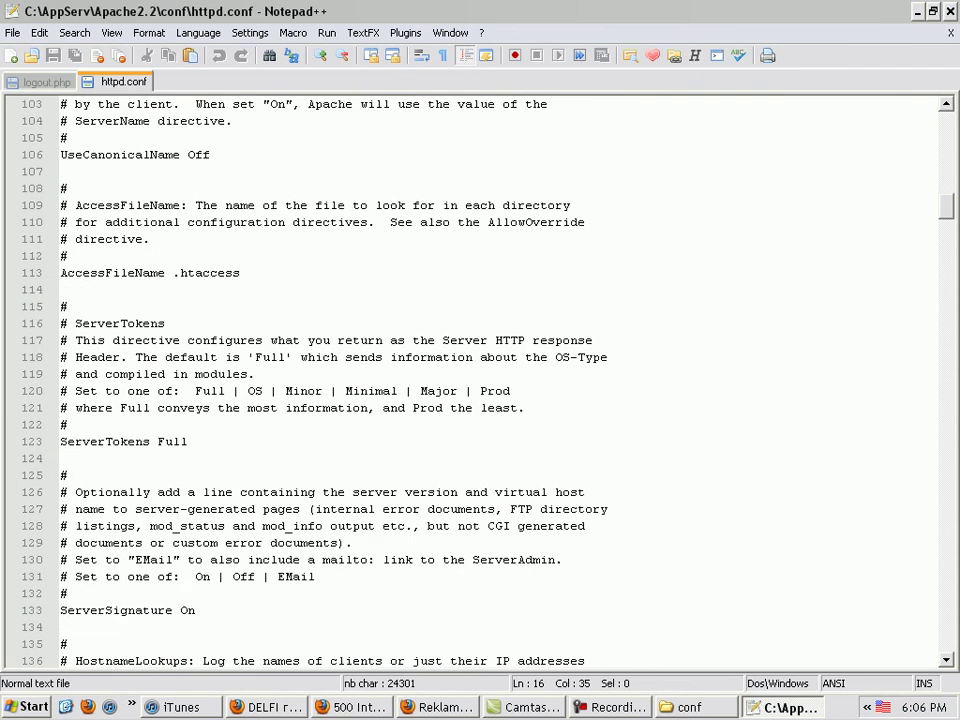
scroll(480, 380, down, 3)
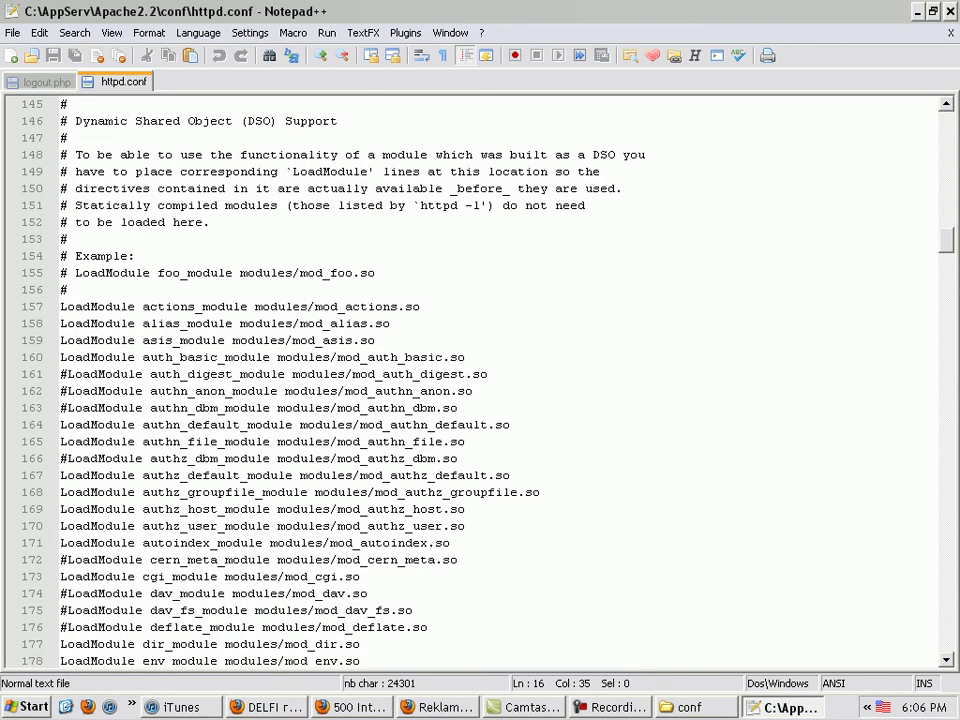
click(67, 374)
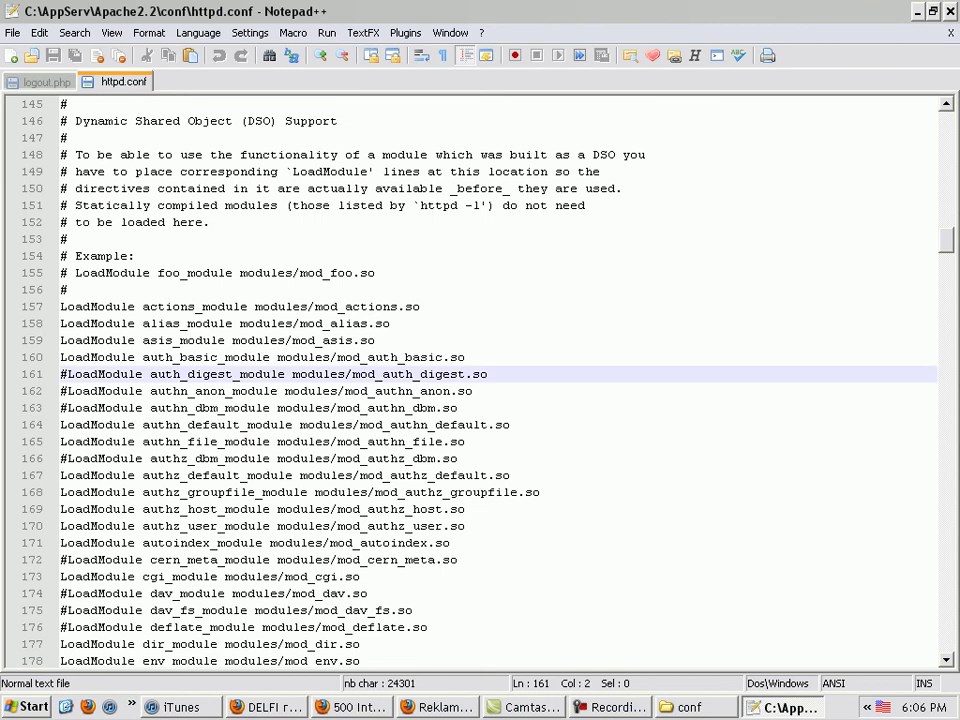
key(BackSpace)
text(#)
scroll(480, 380, down, 2)
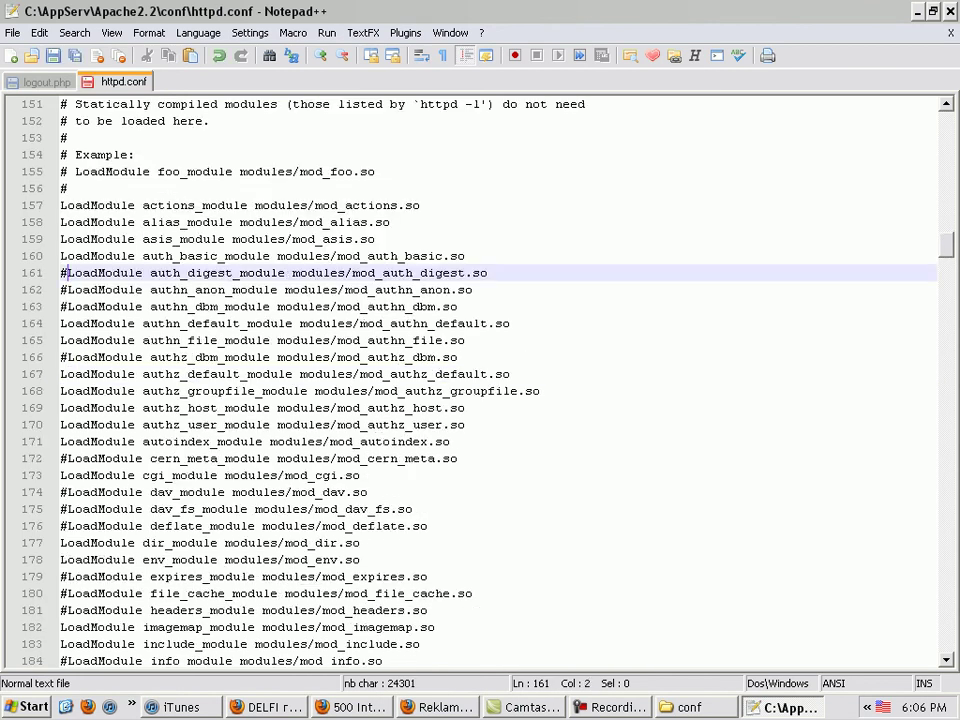
scroll(480, 380, down, 9)
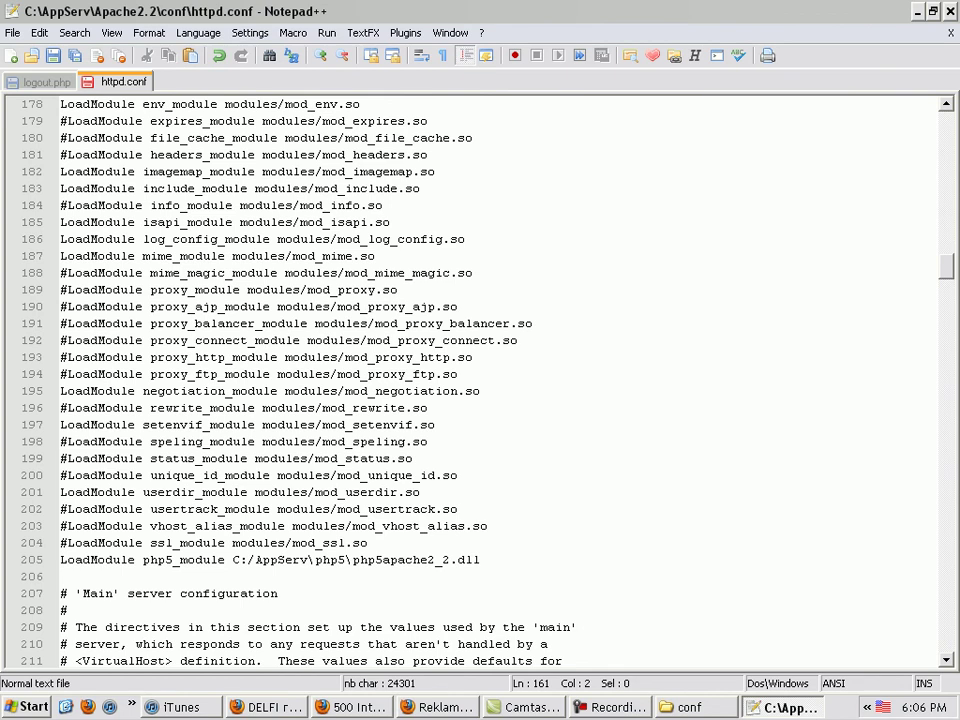
Search for mod_rew, uncomment the rewrite_module LoadModule line, and close httpd.conf
key(ctrl+f)
text(mo)
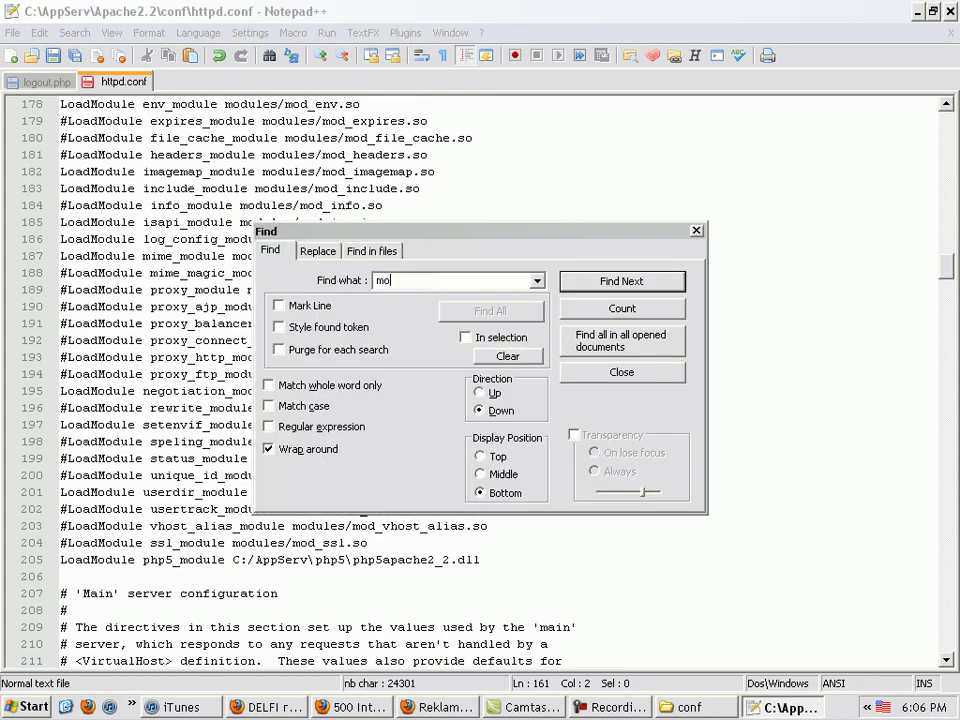
text(d_rew)
key(Return)
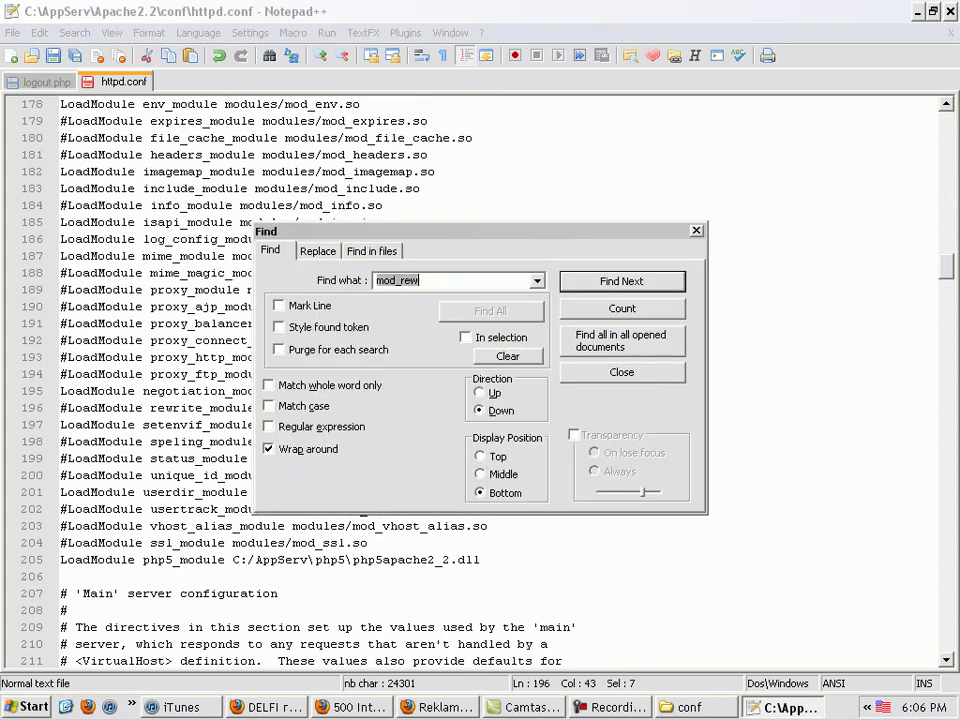
key(Escape)
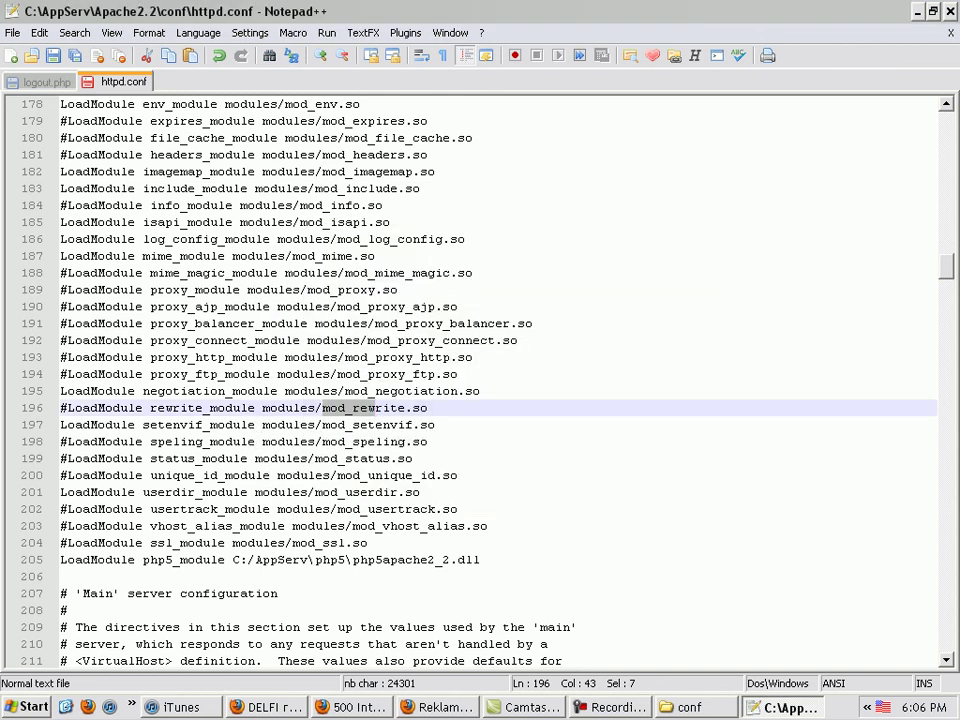
key(Home)
key(Delete)
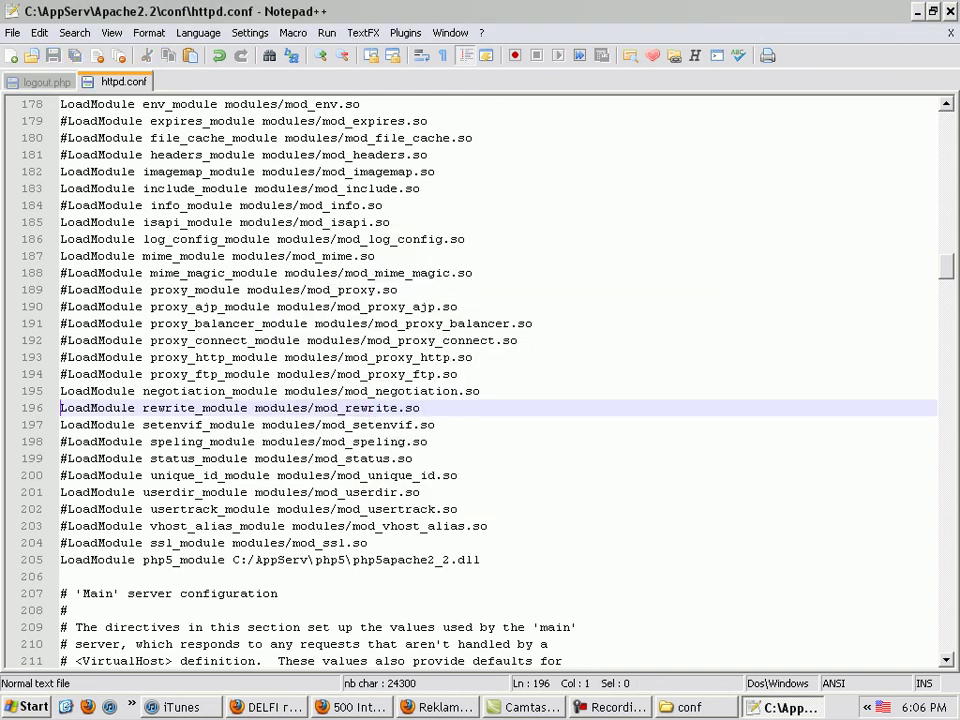
right_click(124, 81)
click(688, 707)
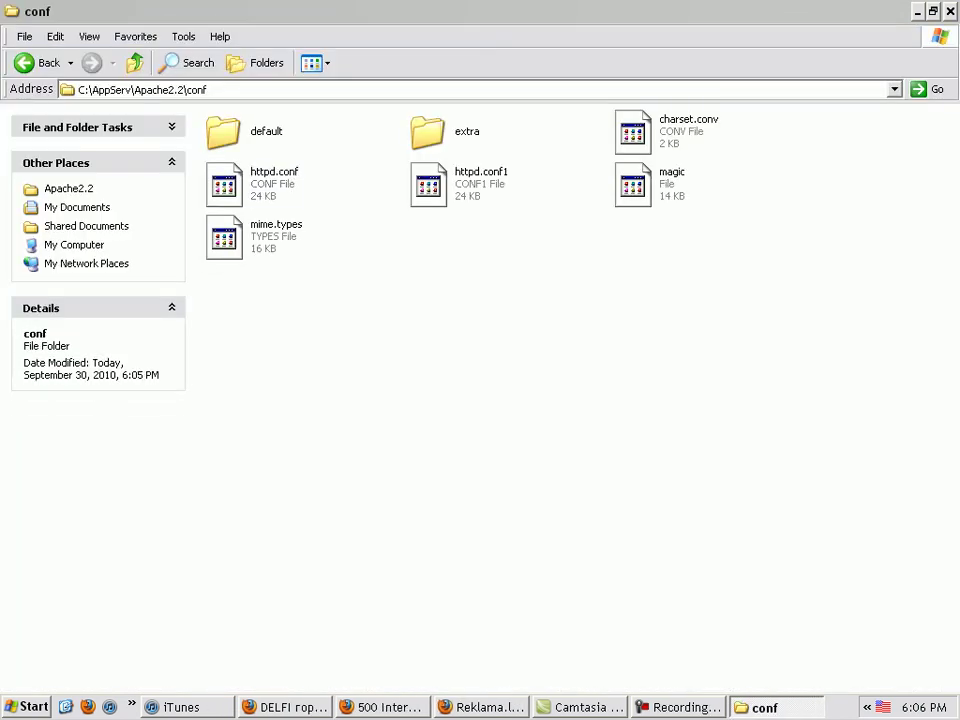
Restart Apache via AppServ > Control Server by Service > Apache Restart and reload localhost in Firefox
click(383, 707)
click(27, 707)
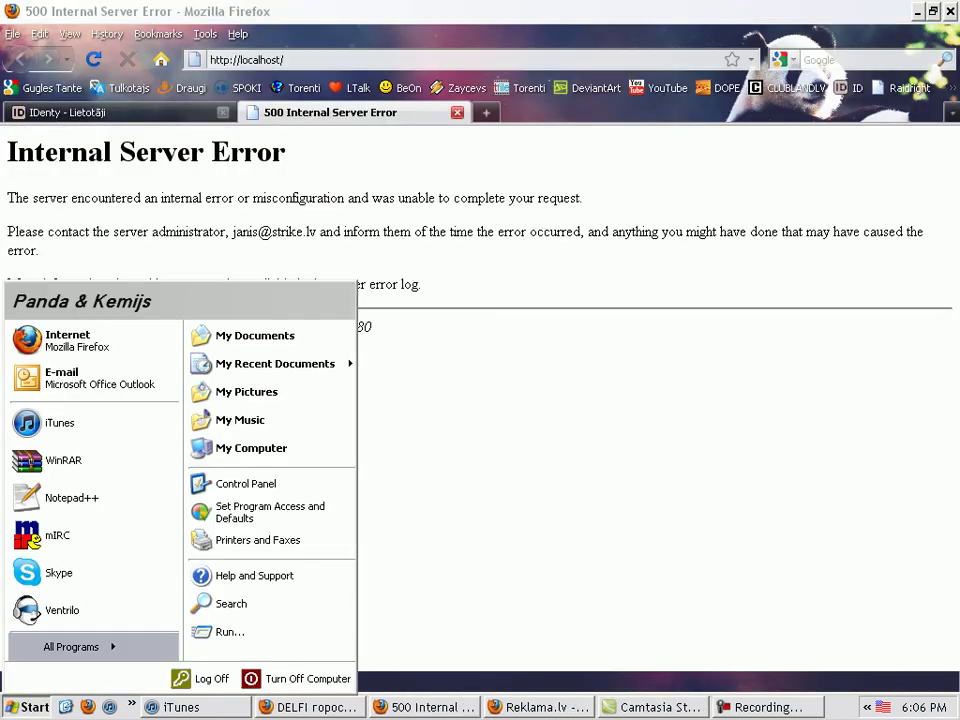
click(71, 646)
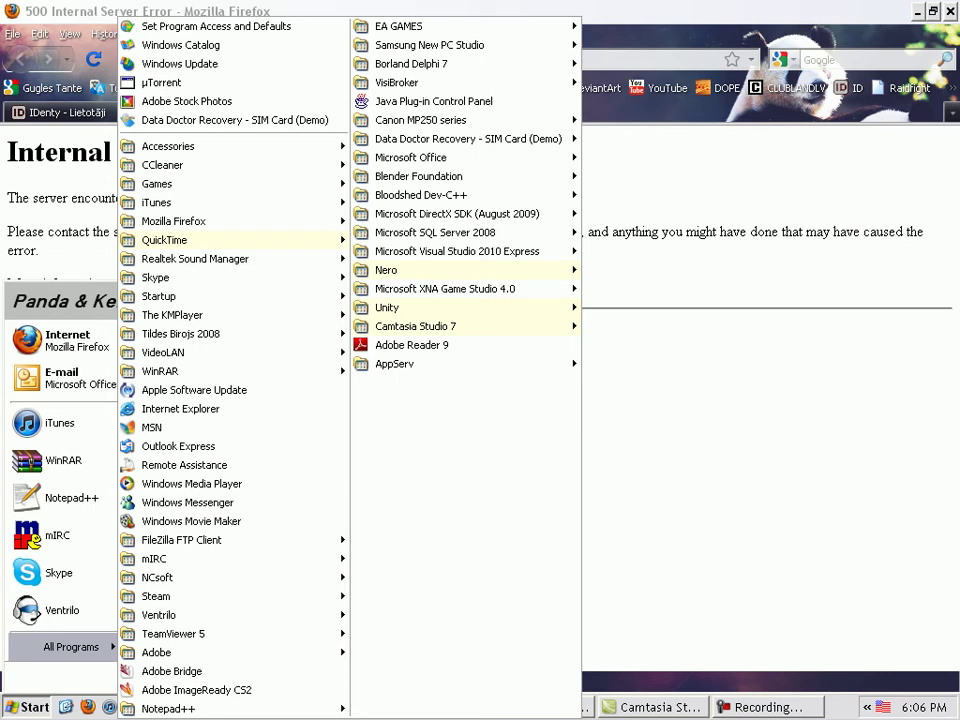
mouse_move(450, 364)
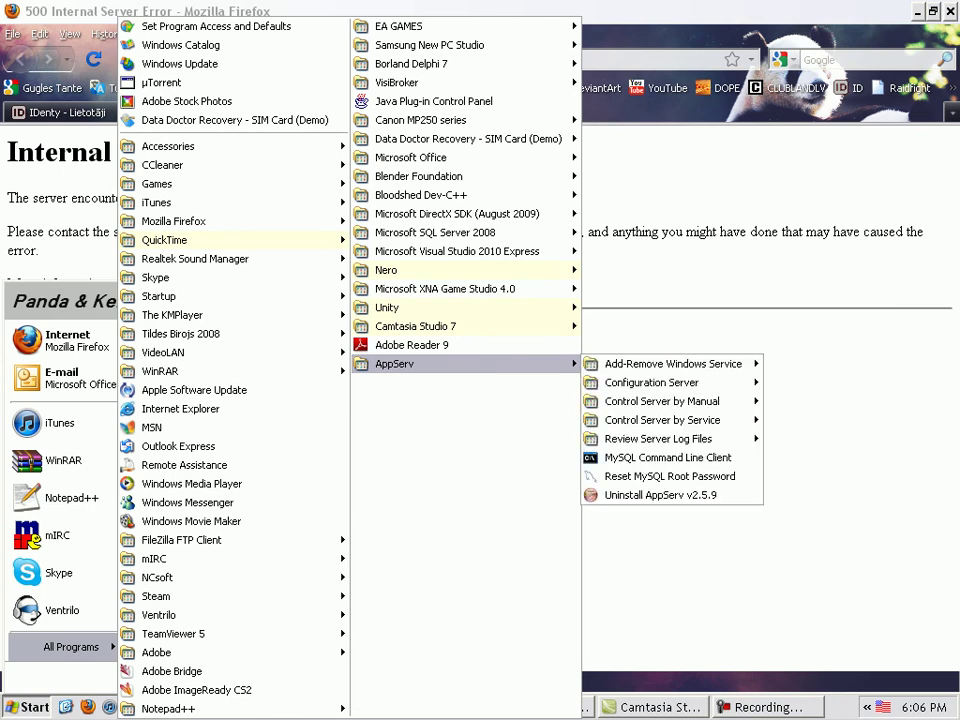
mouse_move(661, 401)
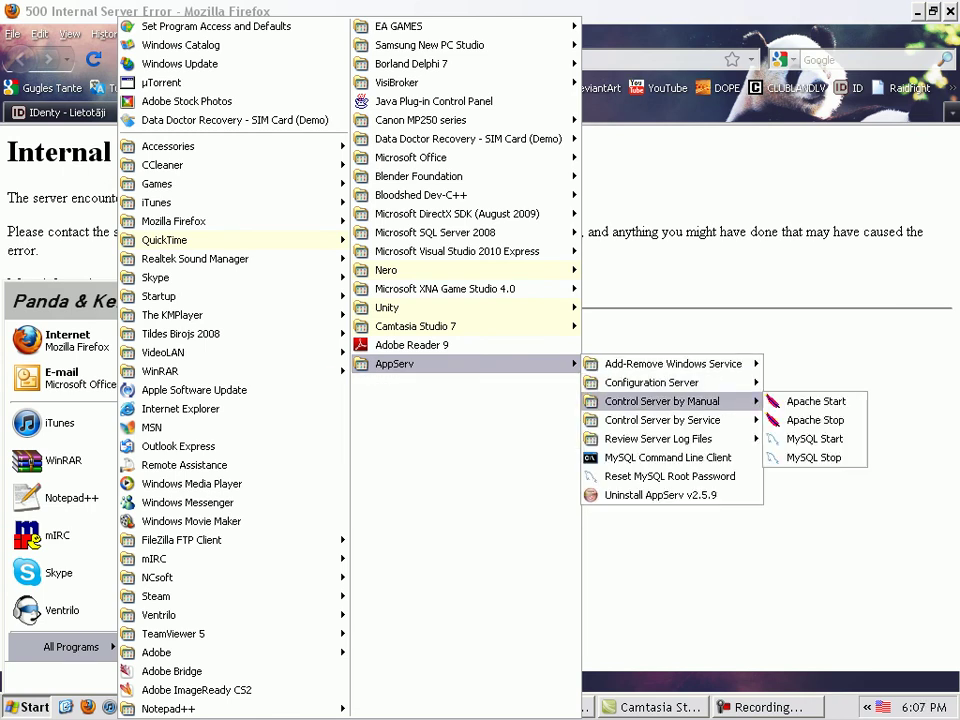
mouse_move(690, 420)
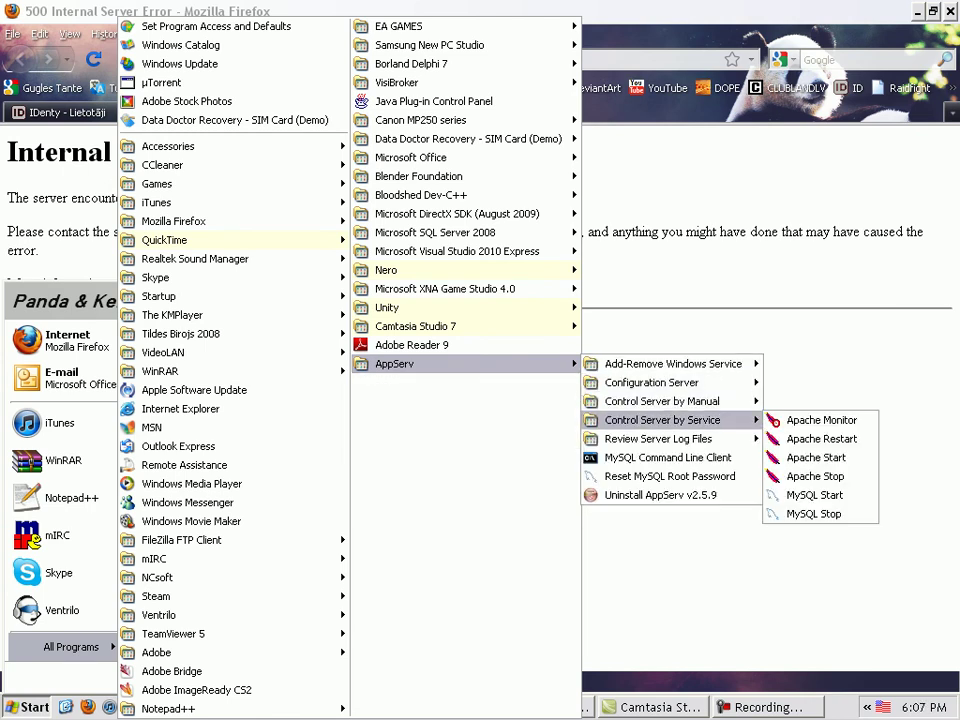
click(815, 439)
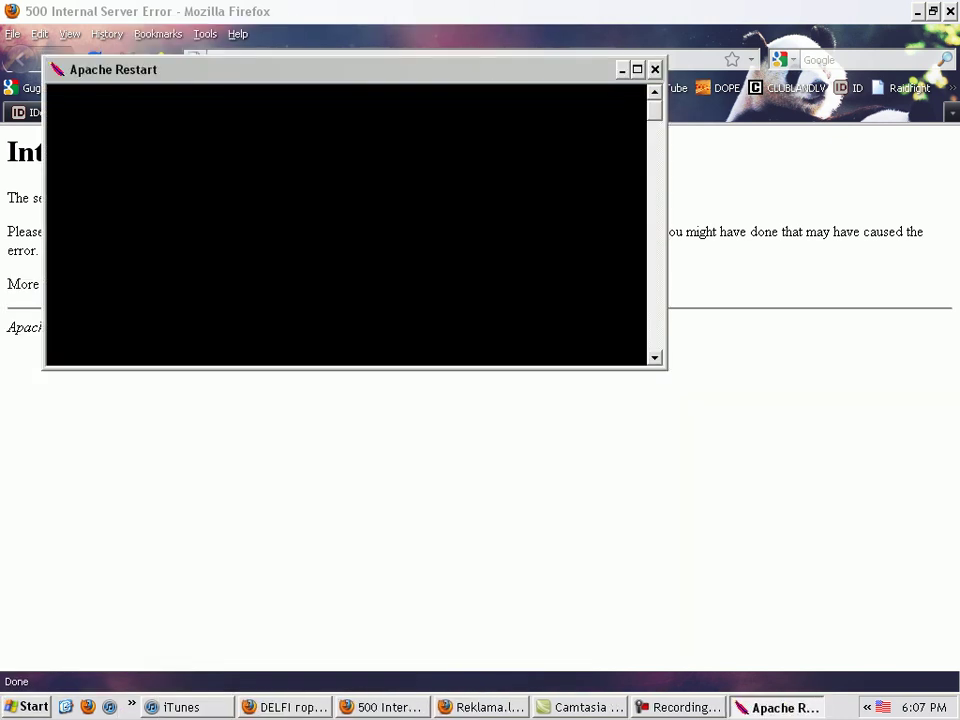
key(F5)
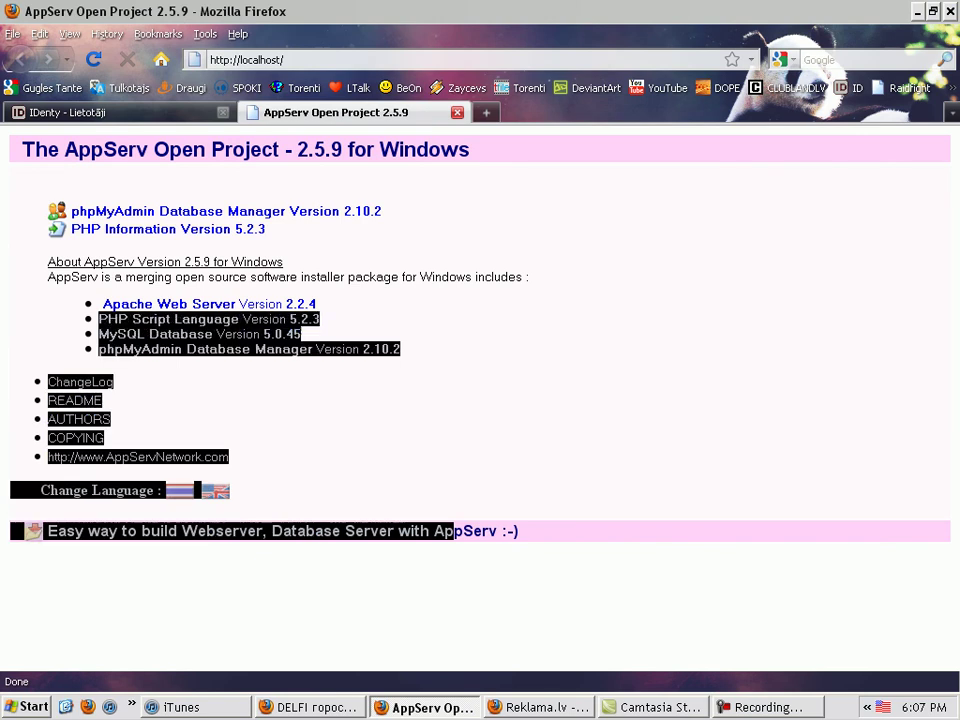
key(super+e)
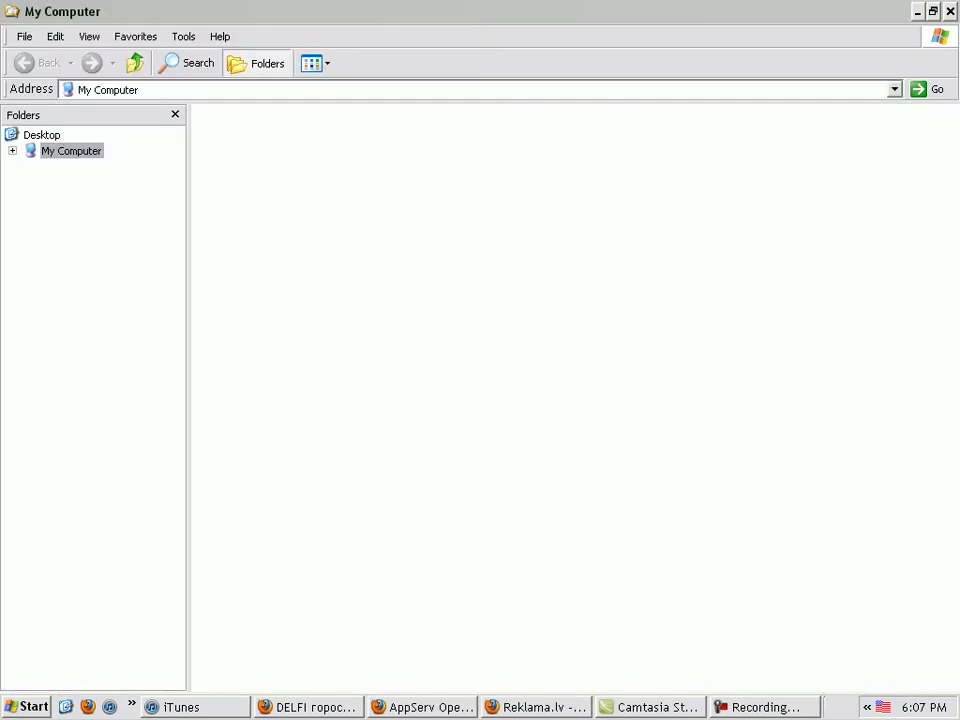
Open the C:\AppServ\www folder
click(258, 63)
double_click(240, 251)
double_click(222, 289)
double_click(427, 121)
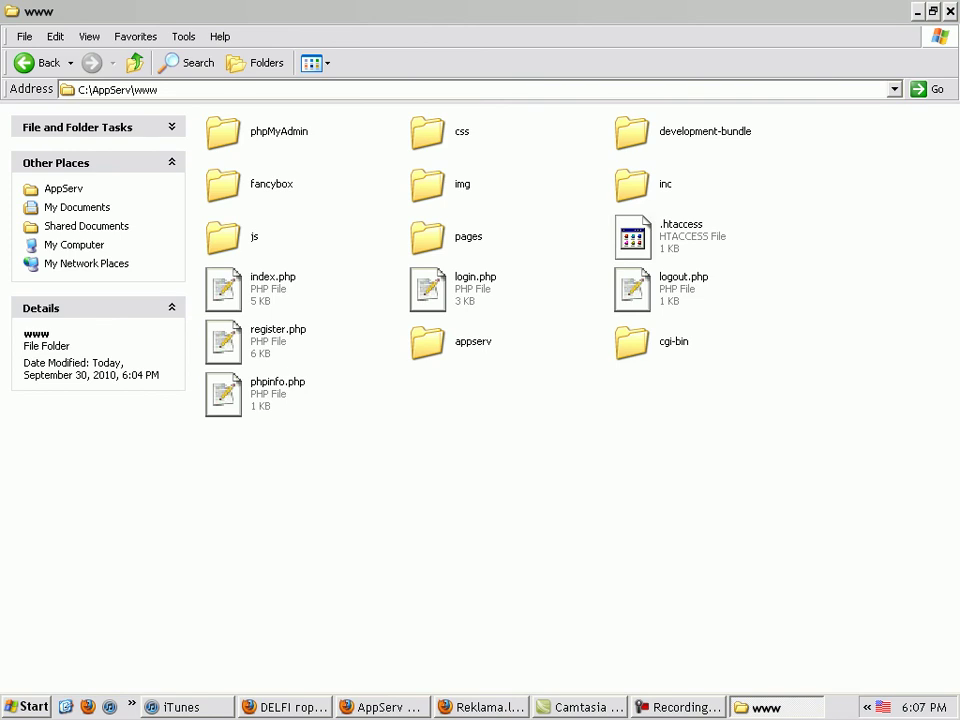
click(427, 342)
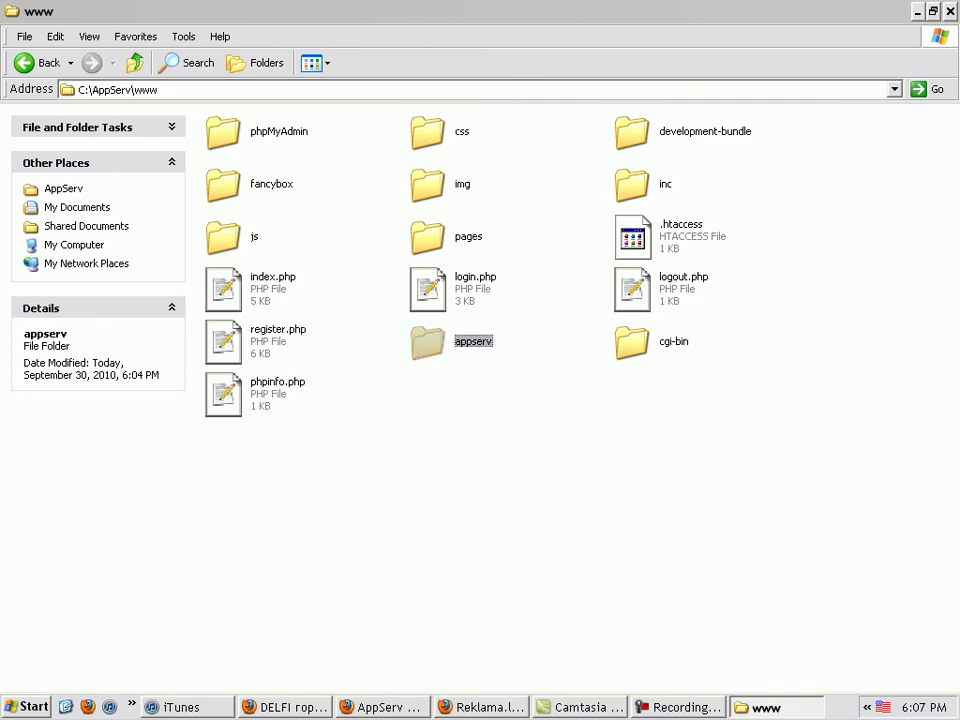
ctrl+click(632, 342)
key(Delete)
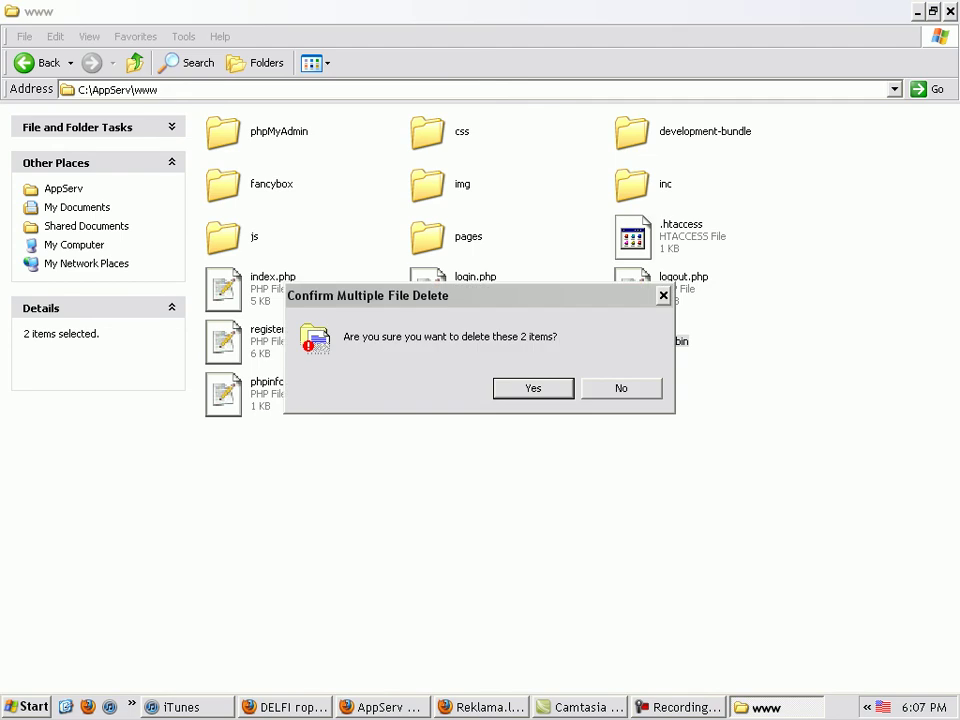
key(Return)
click(224, 289)
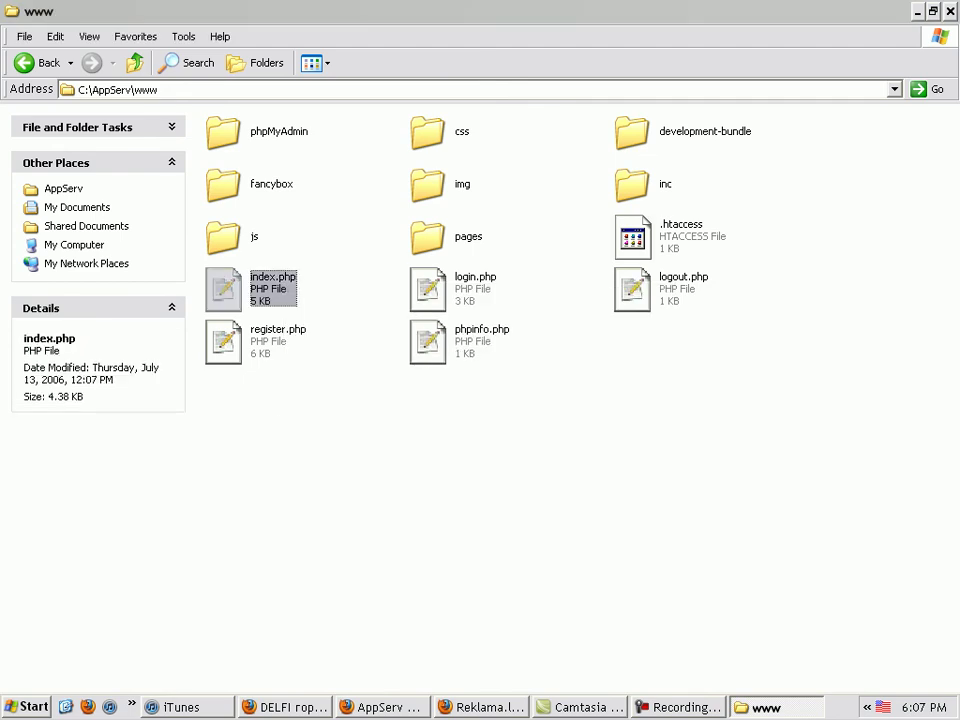
key(Delete)
key(Return)
click(632, 289)
click(224, 341)
key(Delete)
key(Return)
Create a new index.php containing 'chau' and reload localhost in Firefox
right_click(333, 355)
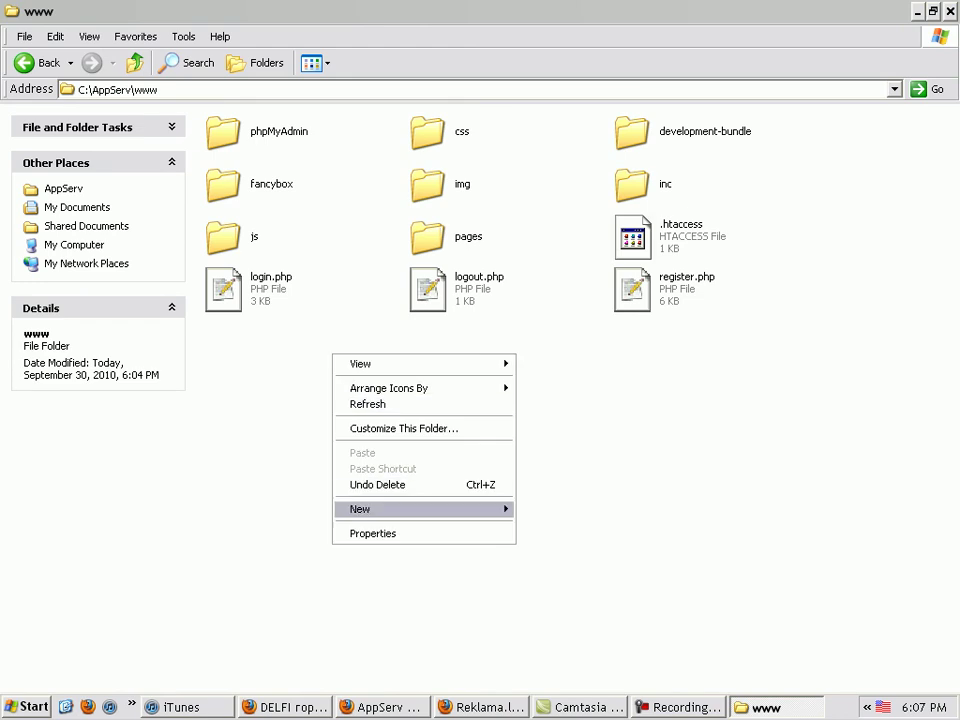
mouse_move(425, 509)
click(570, 454)
text(index.php)
key(Return)
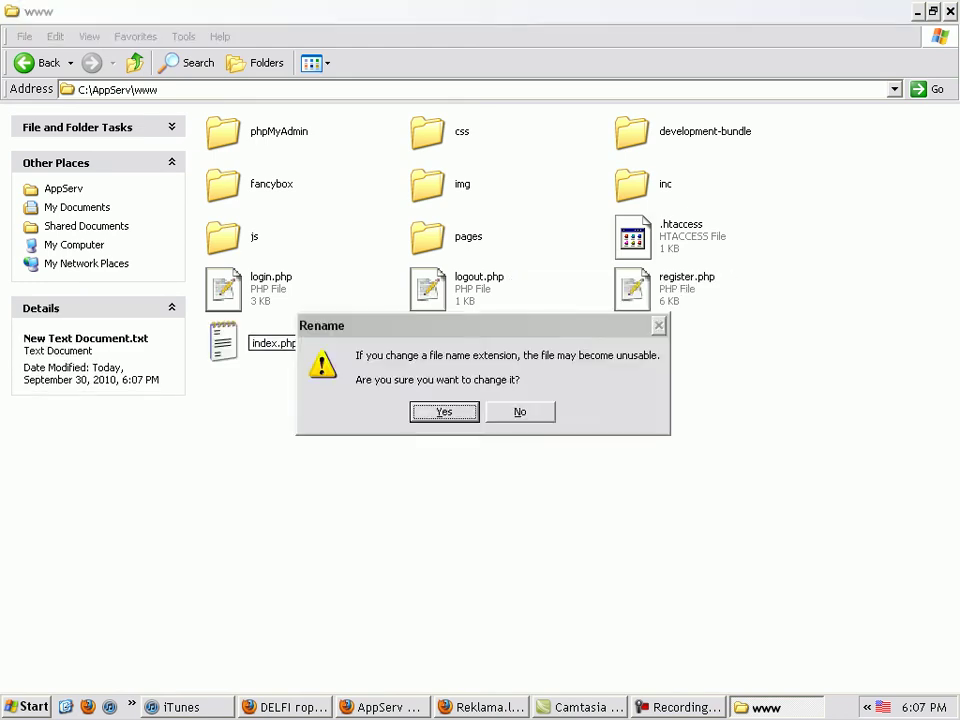
key(Return)
key(Return)
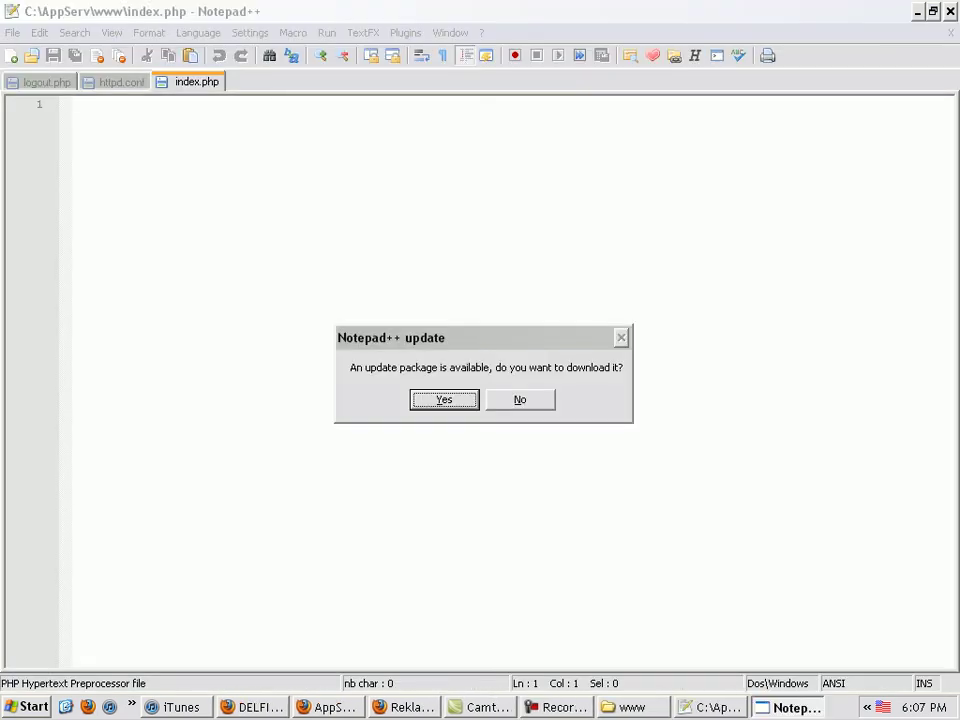
key(Escape)
text(chau)
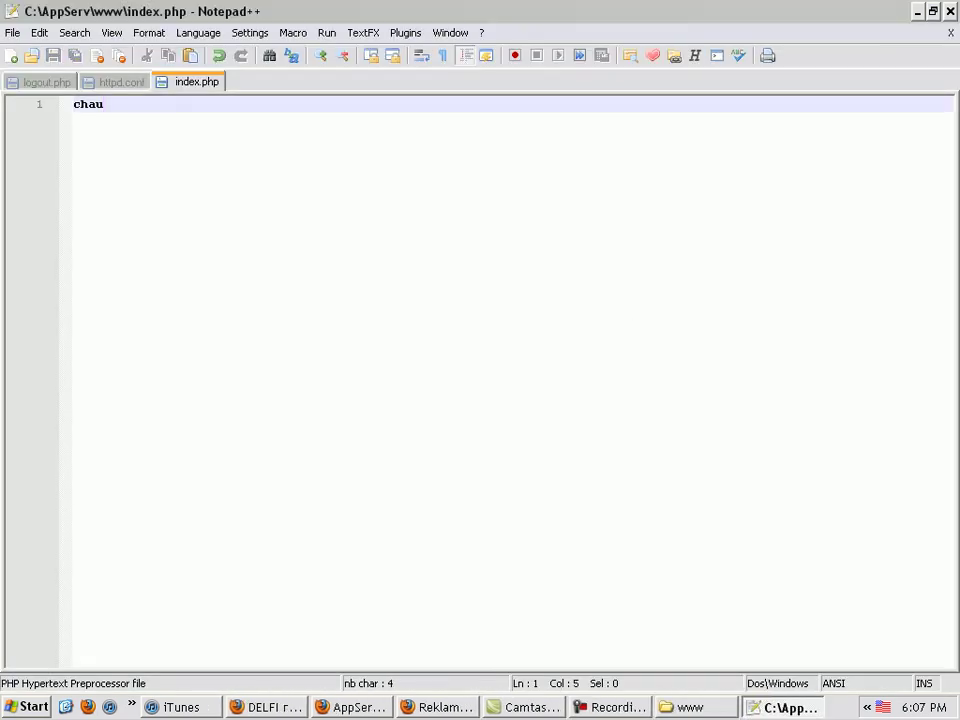
key(alt+Tab)
key(alt+Tab)
key(F5)
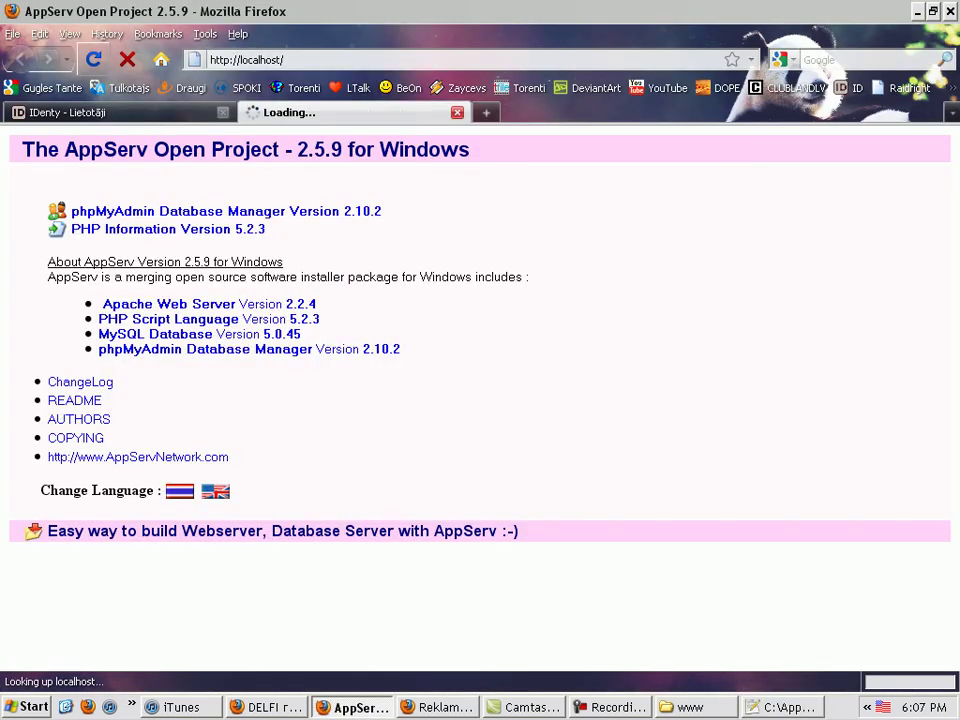
Load localhost/phpmyadmin/index.php in Firefox
click(285, 60)
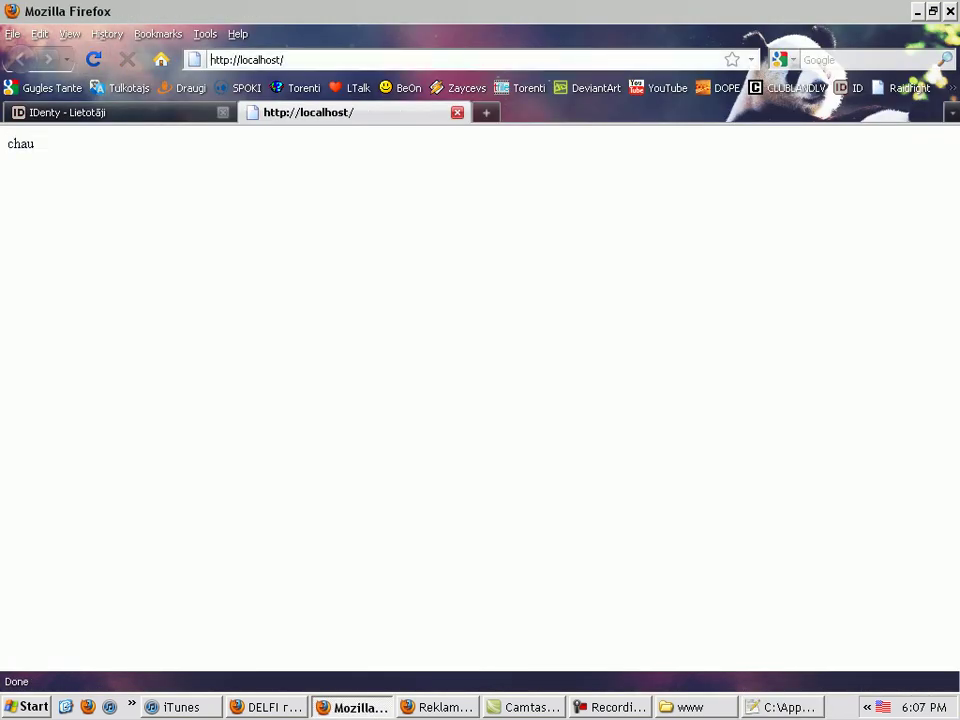
text(phpmyadmin)
key(Return)
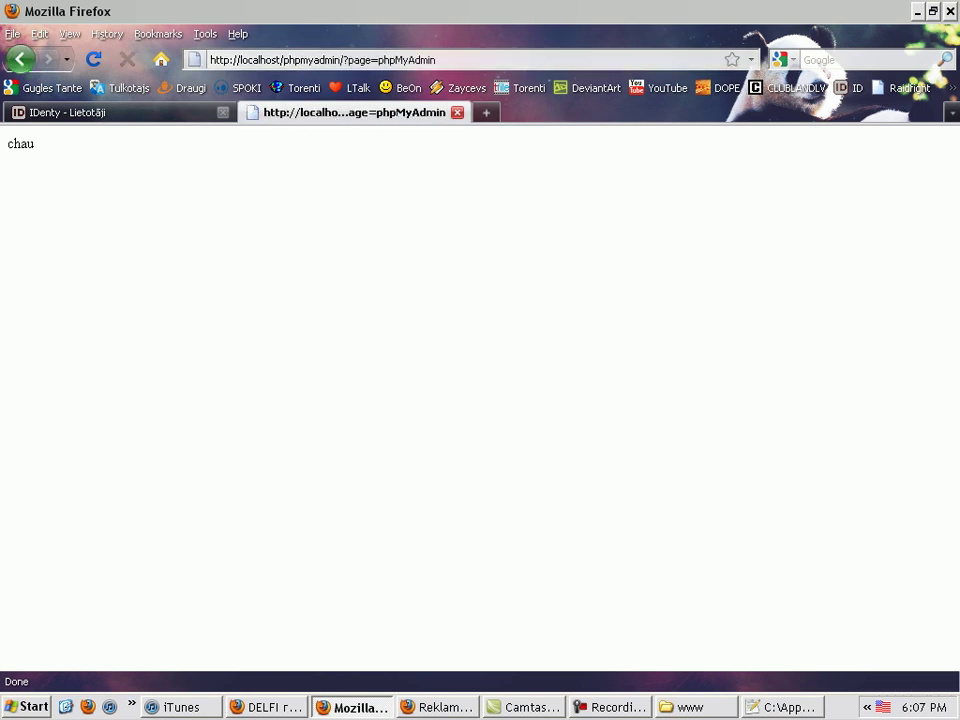
drag(436, 60, 348, 60)
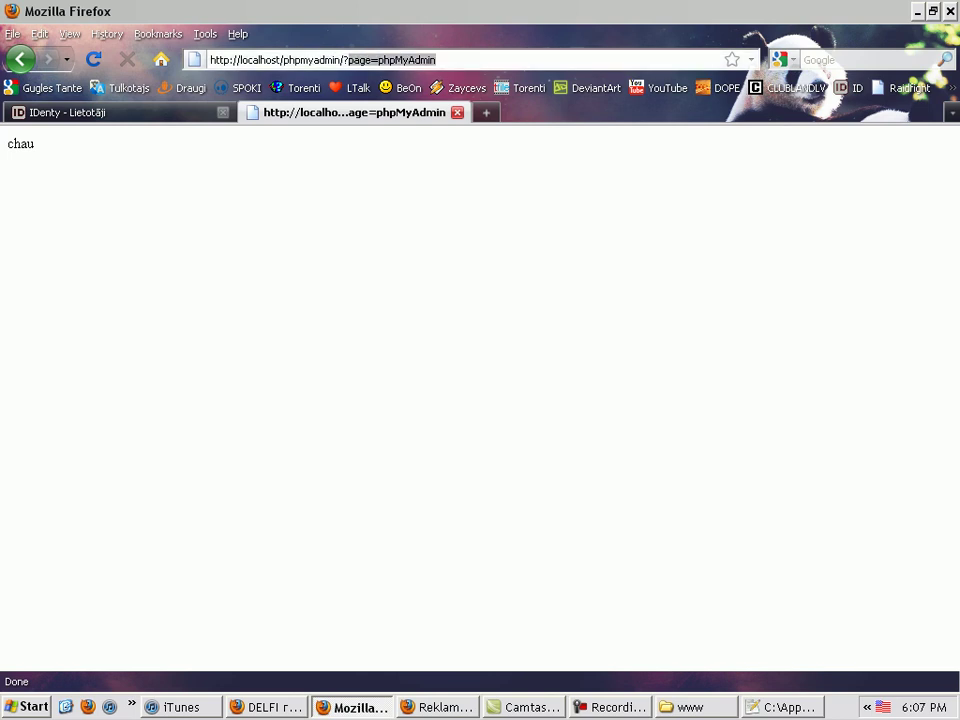
key(BackSpace)
key(BackSpace)
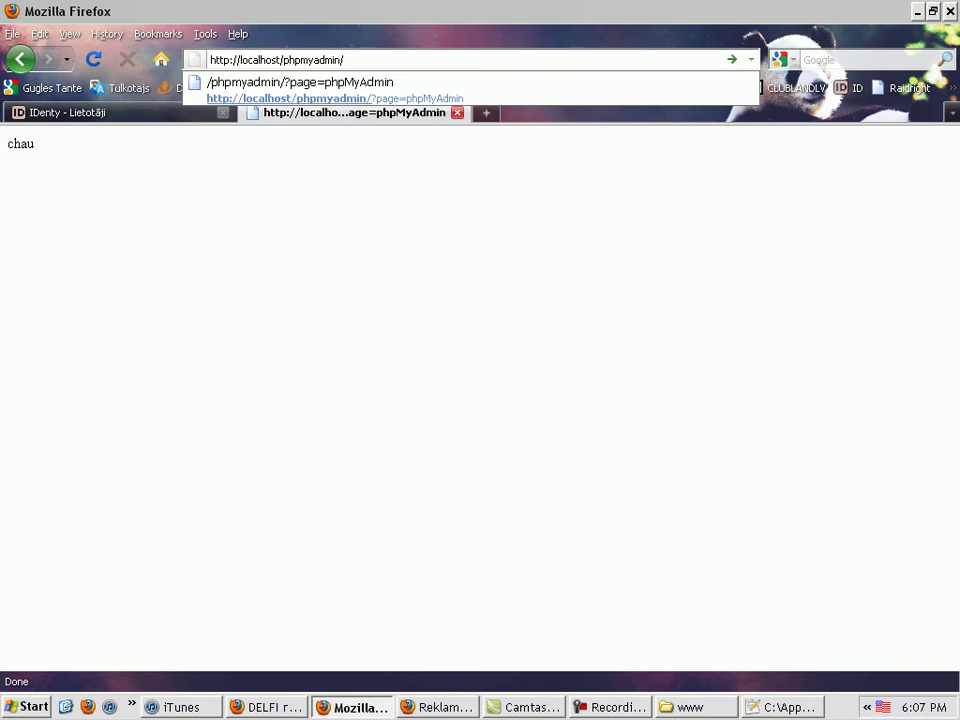
drag(345, 60, 345, 60)
text(index.php)
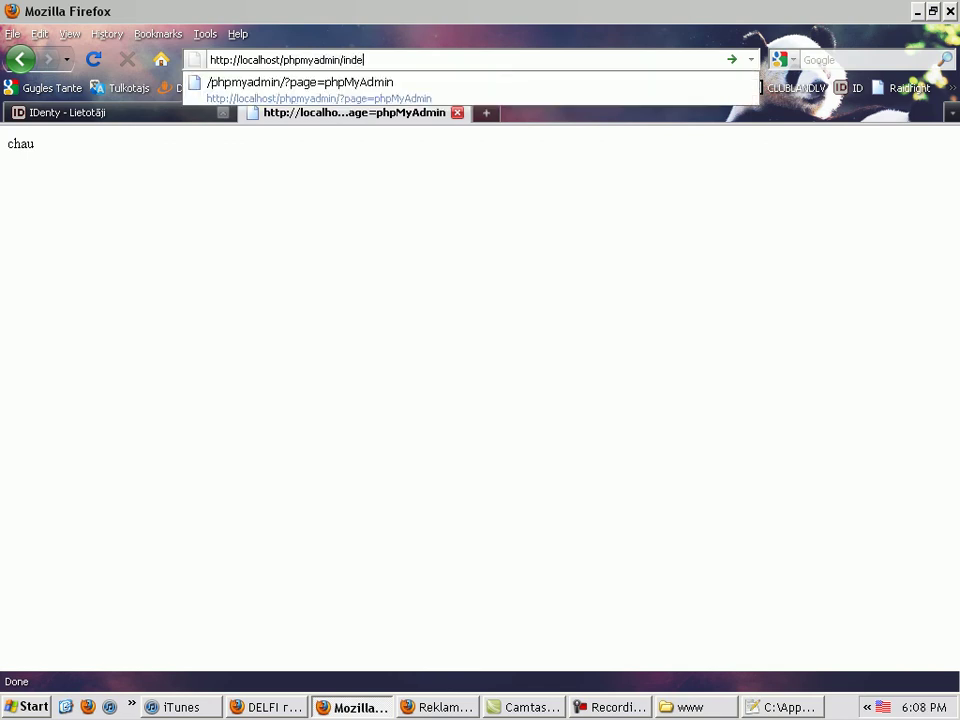
key(Return)
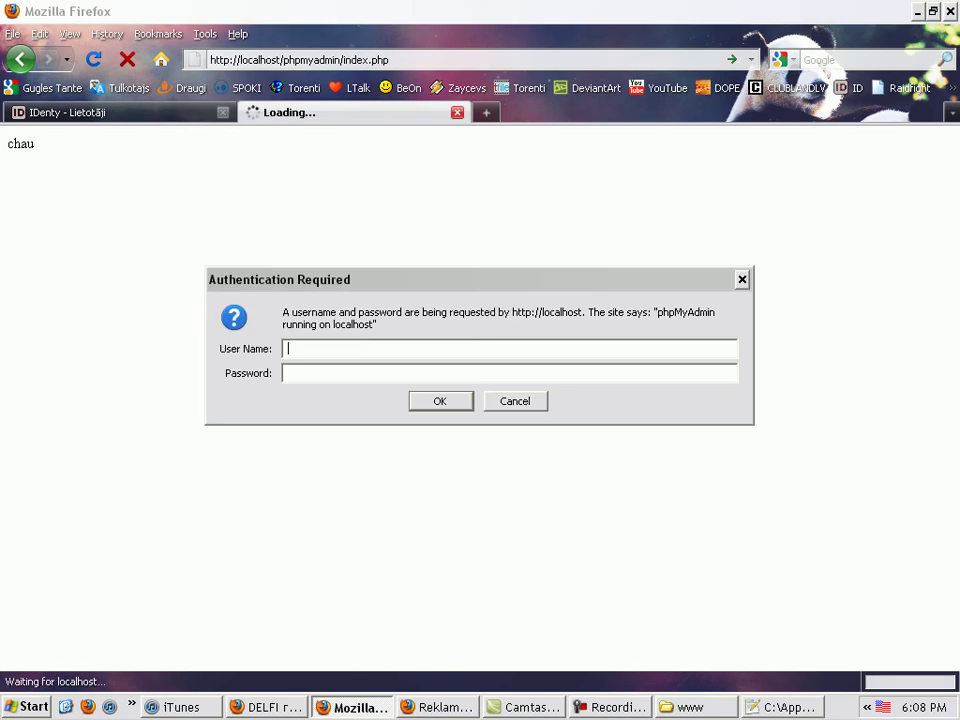
Log in to phpMyAdmin as root with the account password
text(rio)
key(BackSpace)
key(BackSpace)
text(oot)
key(Tab)
text(*********)
key(Return)
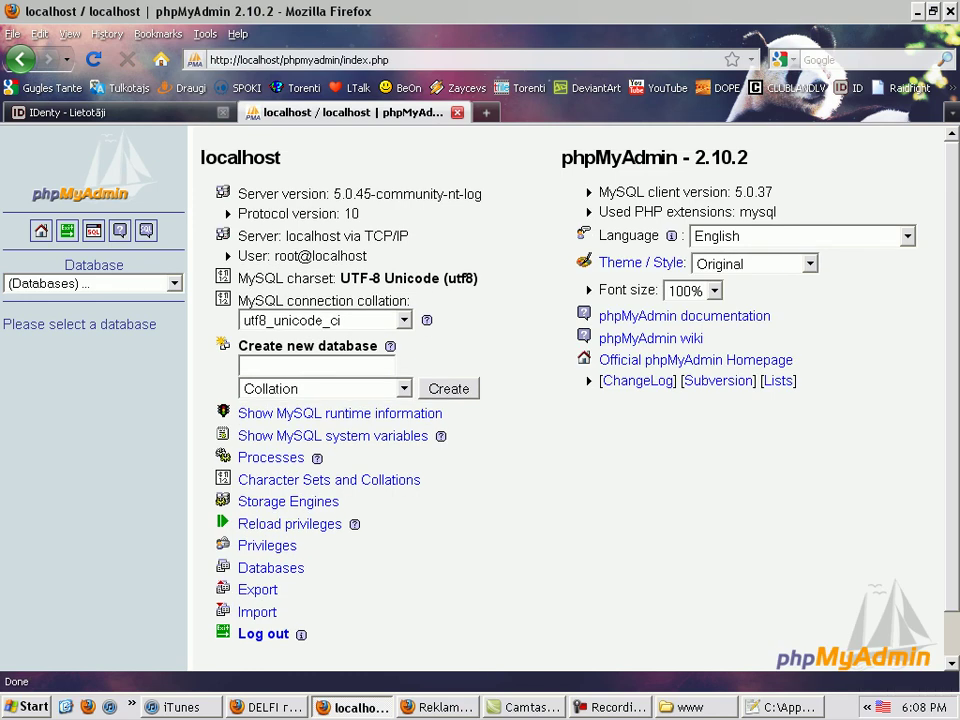
Select the elipse database from the Database list
click(174, 283)
click(300, 366)
click(300, 366)
text(adass)
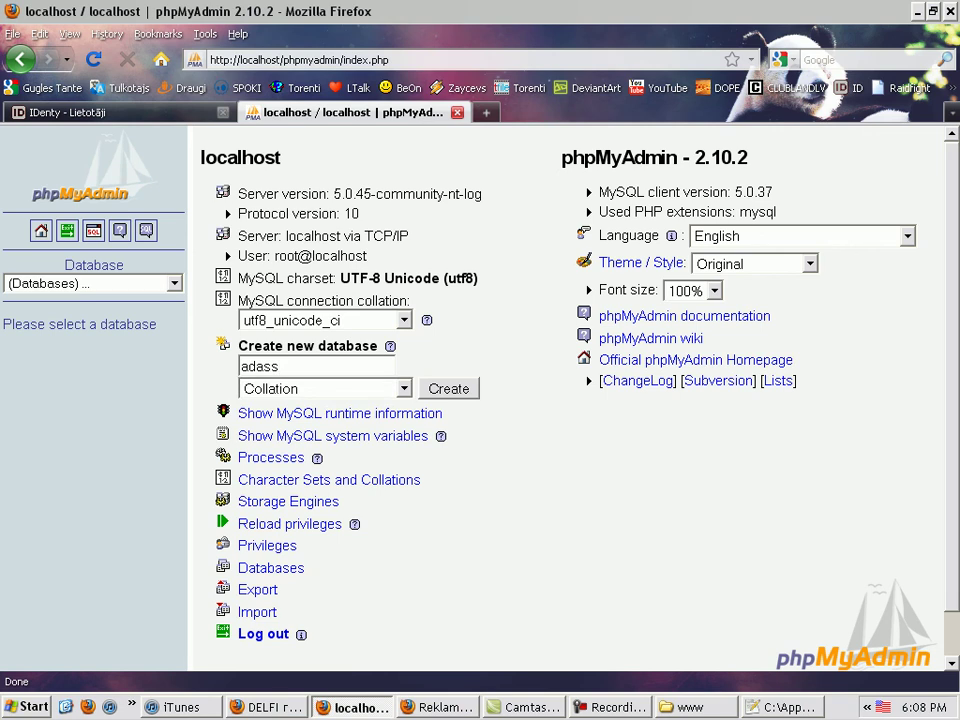
click(174, 283)
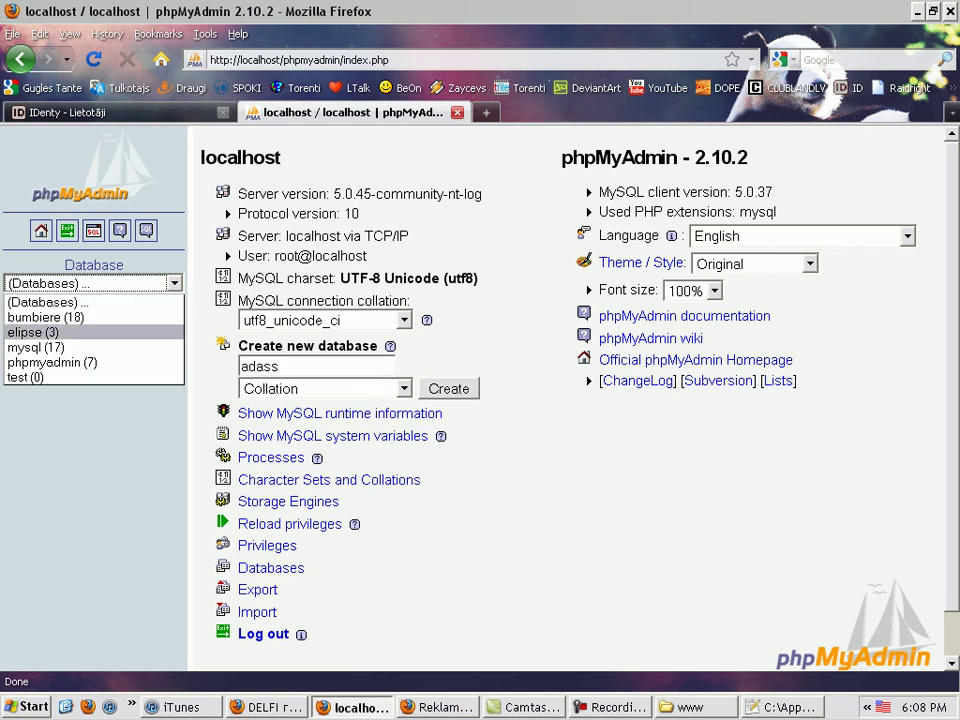
click(60, 330)
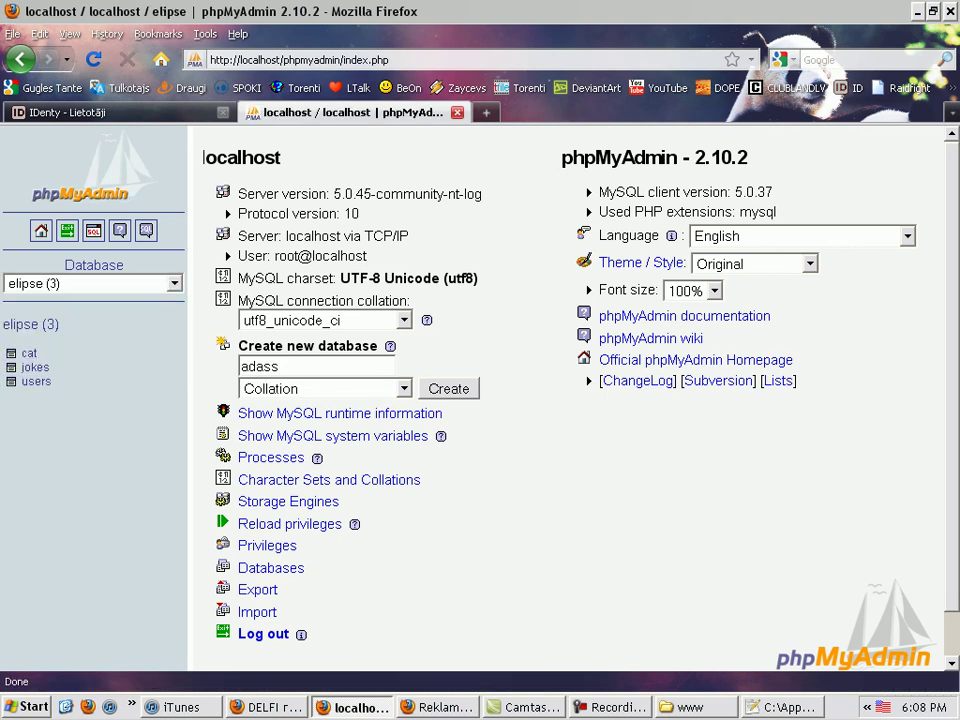
Create a new table named asdasd with 5 fields
text(asdasd)
key(Tab)
text(a)
key(BackSpace)
text(5)
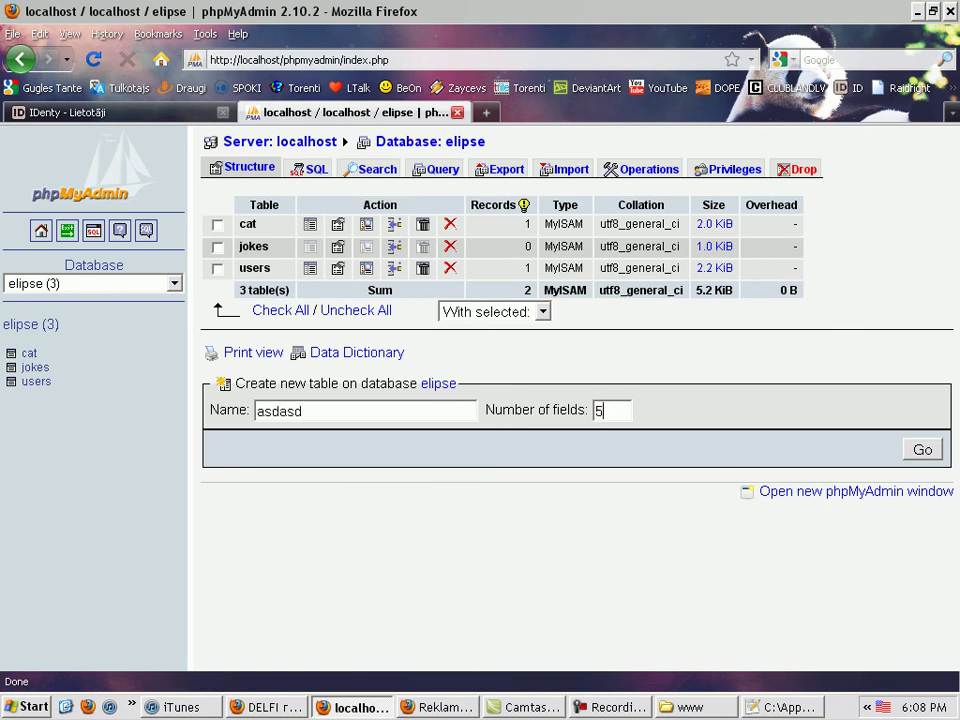
key(Return)
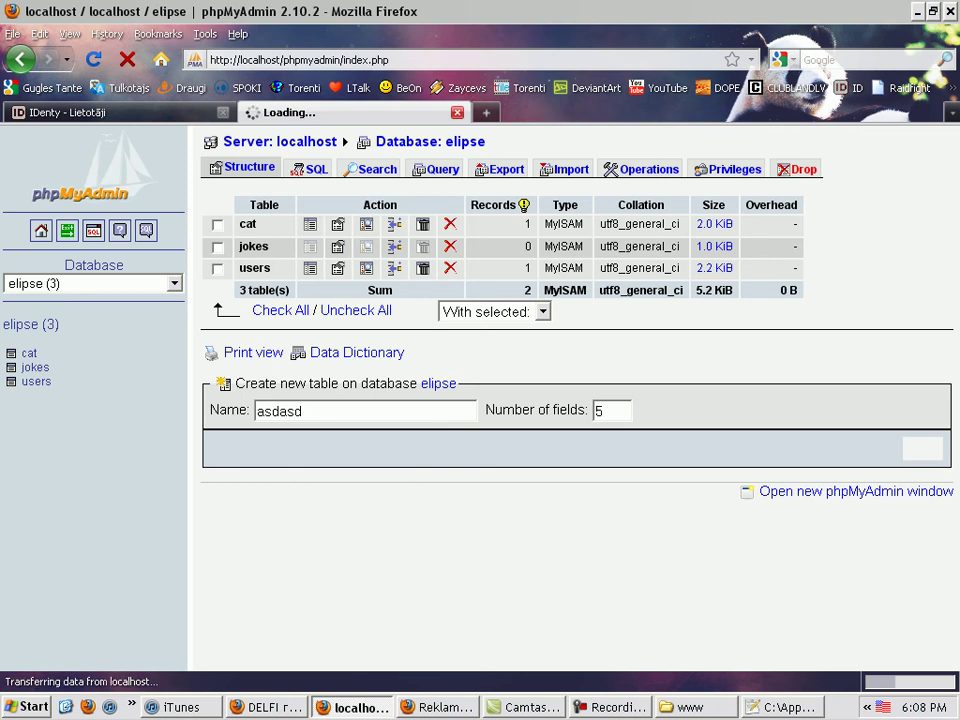
Keep the first field as VARCHAR and make it the primary key
click(341, 192)
click(341, 192)
click(341, 192)
click(341, 192)
click(440, 192)
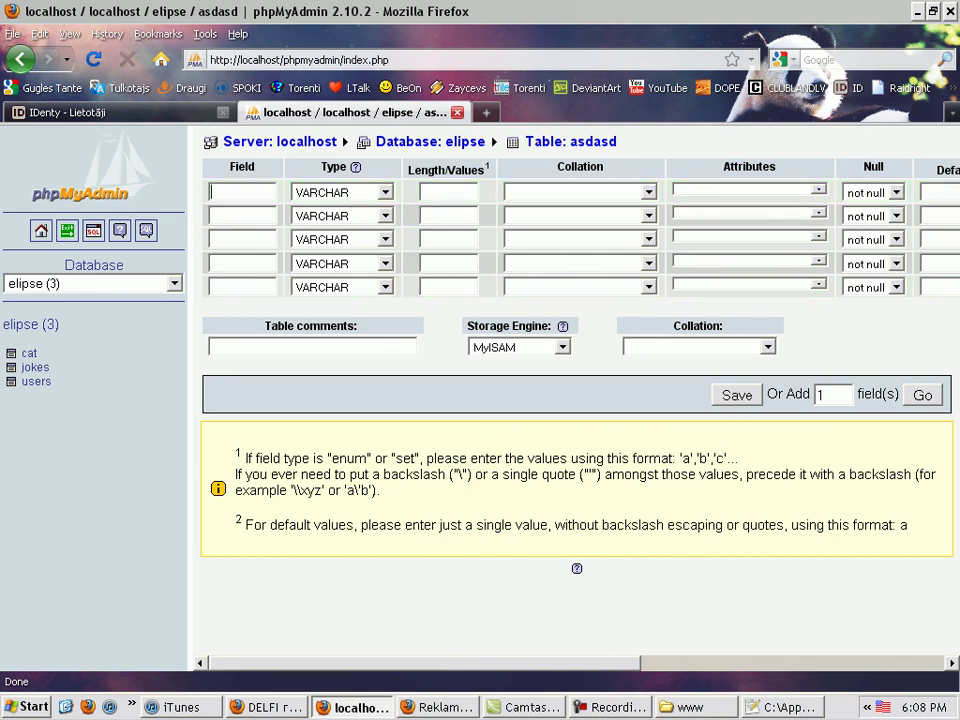
scroll(575, 400, right, 8)
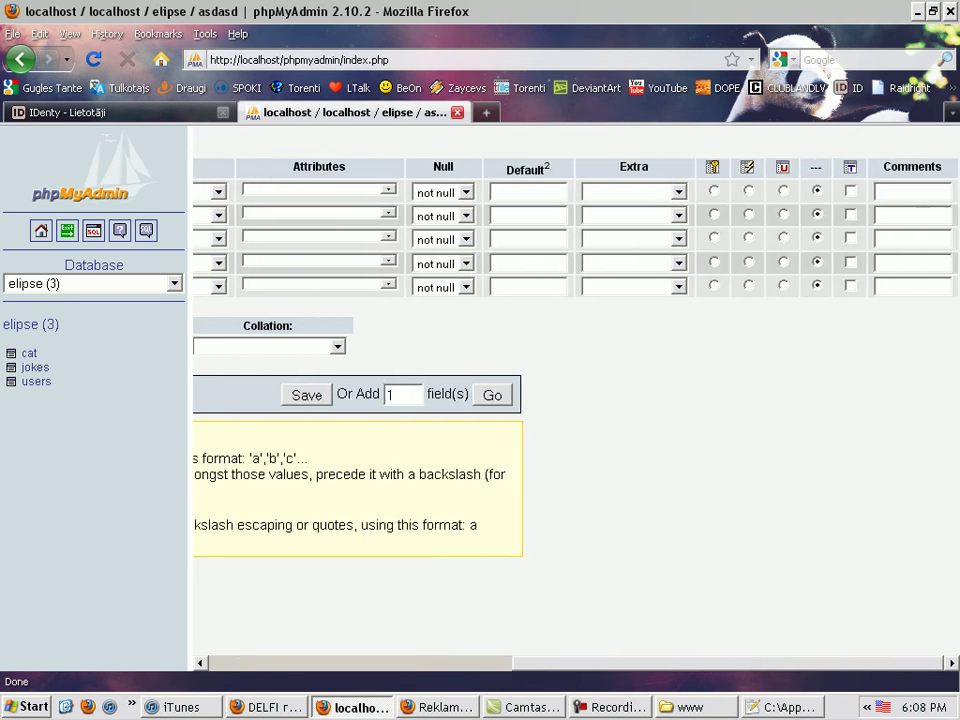
click(440, 192)
click(713, 190)
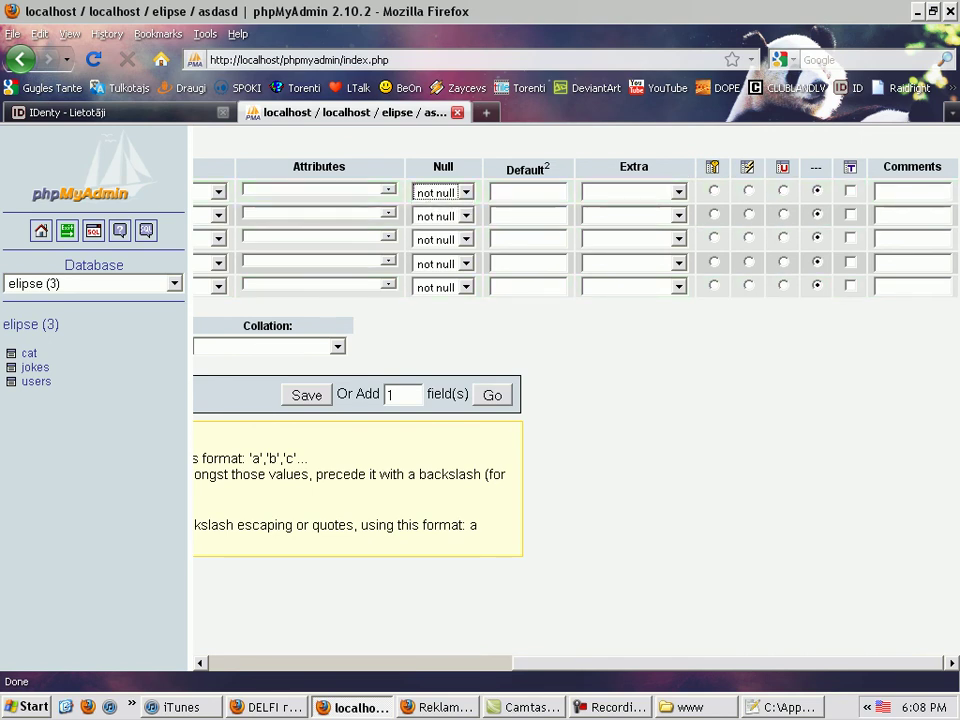
click(633, 191)
click(620, 206)
scroll(576, 400, left, 5)
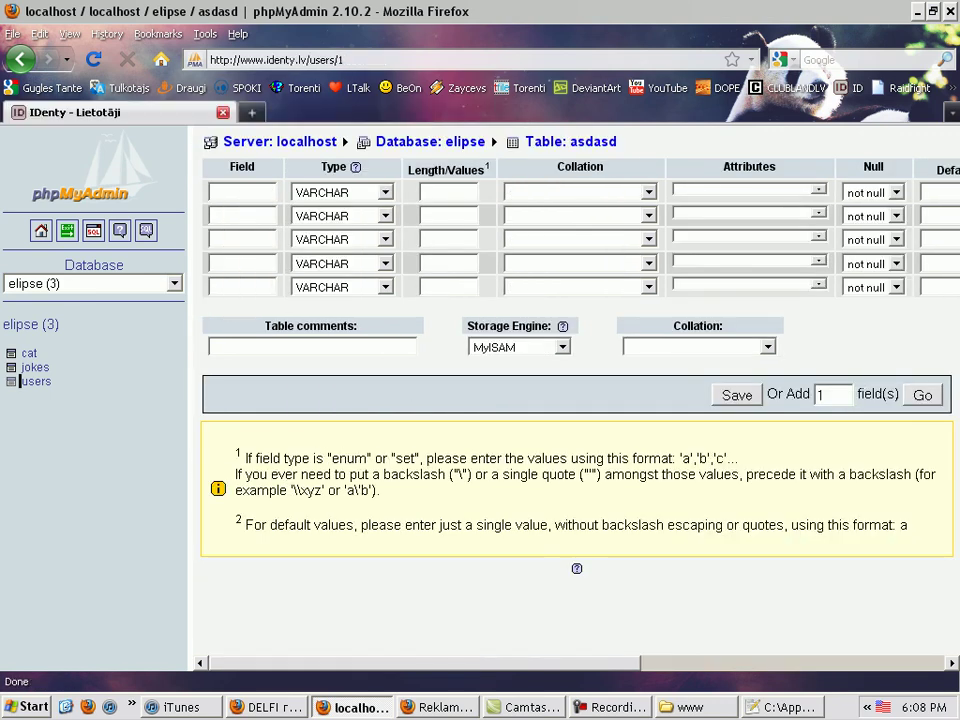
Close the phpMyAdmin tab, Notepad++, and the www folder window
key(ctrl+w)
click(123, 418)
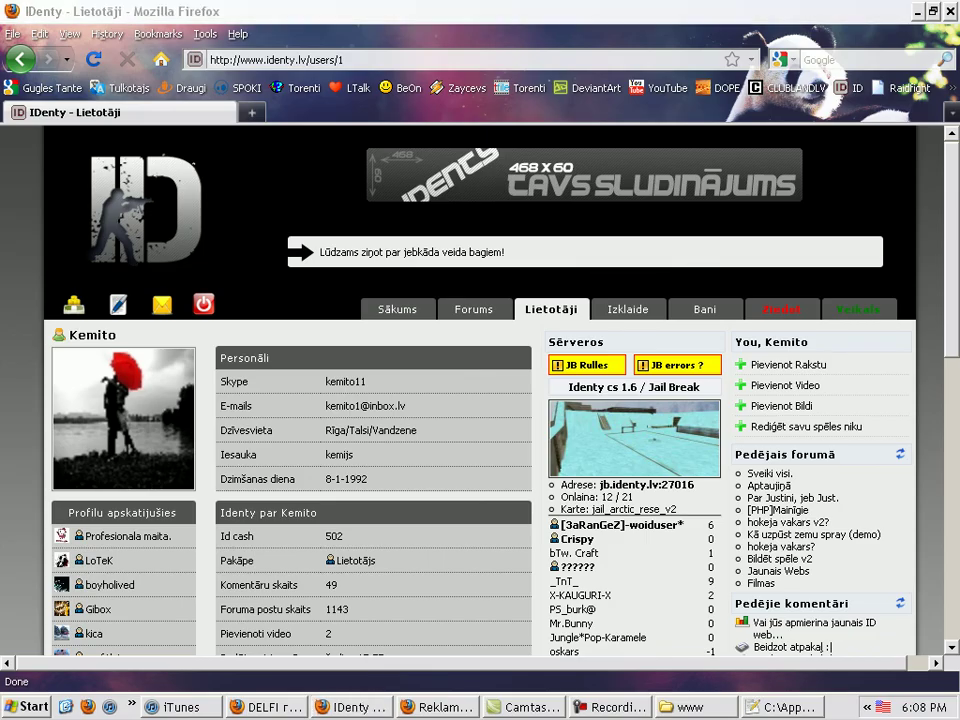
key(alt+Tab)
key(ctrl+w)
key(ctrl+w)
key(ctrl+w)
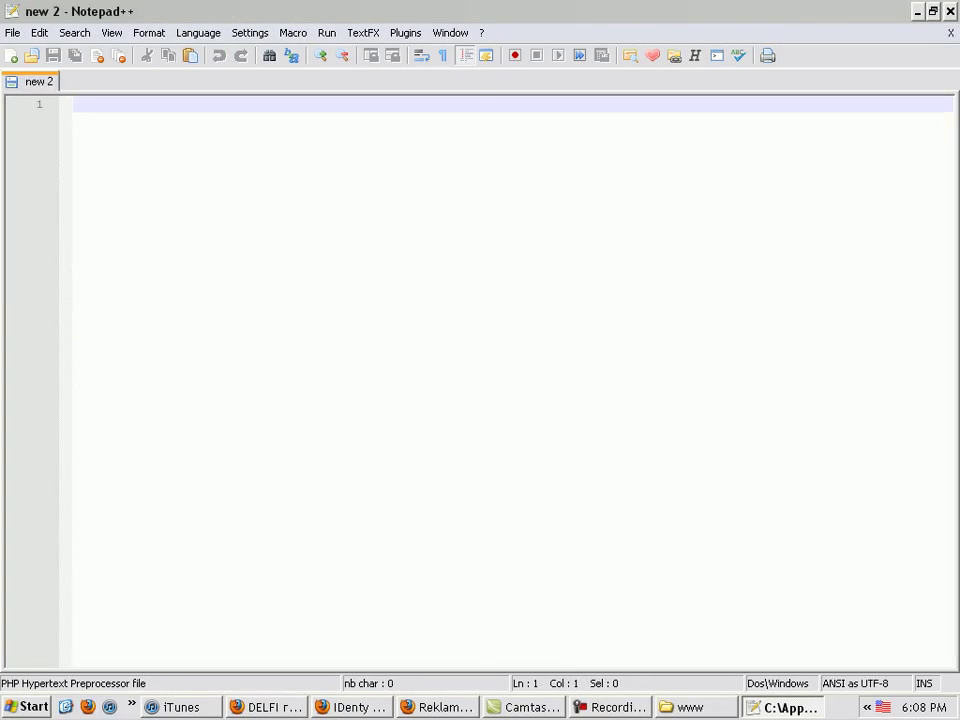
key(alt+F4)
key(alt+F4)
Refresh the desktop twice from its right-click menu
right_click(439, 197)
click(493, 223)
right_click(228, 207)
click(268, 242)
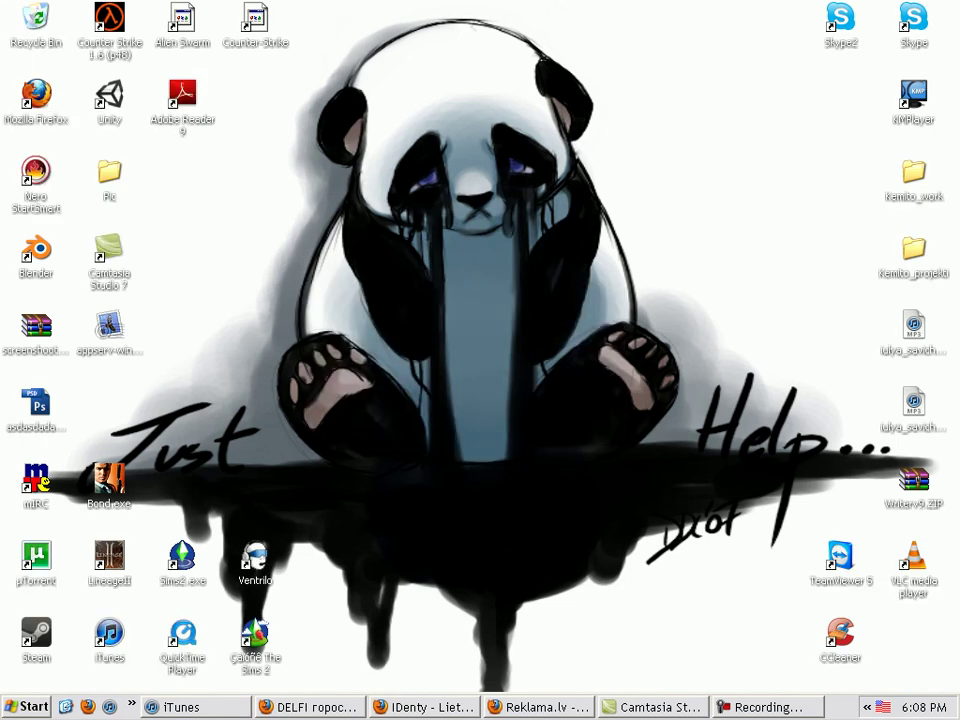